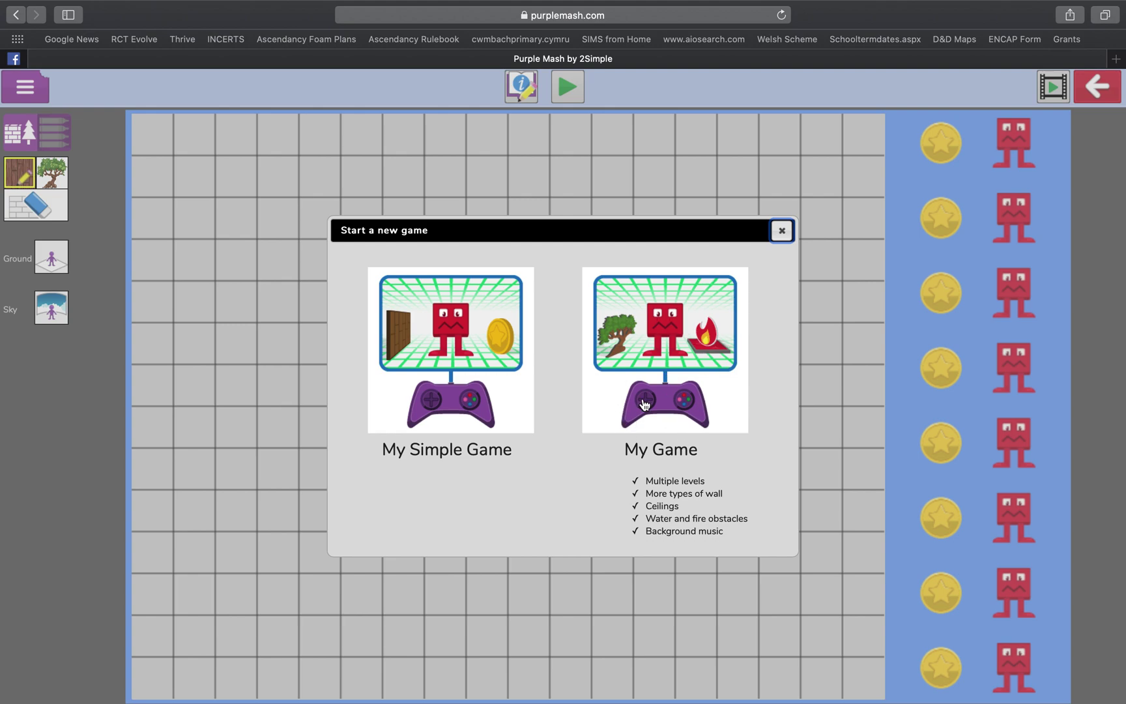
# - Start a new game of the My Game type, test-play the empty level by turning around, and return to the editor
pyautogui.click(657, 355)
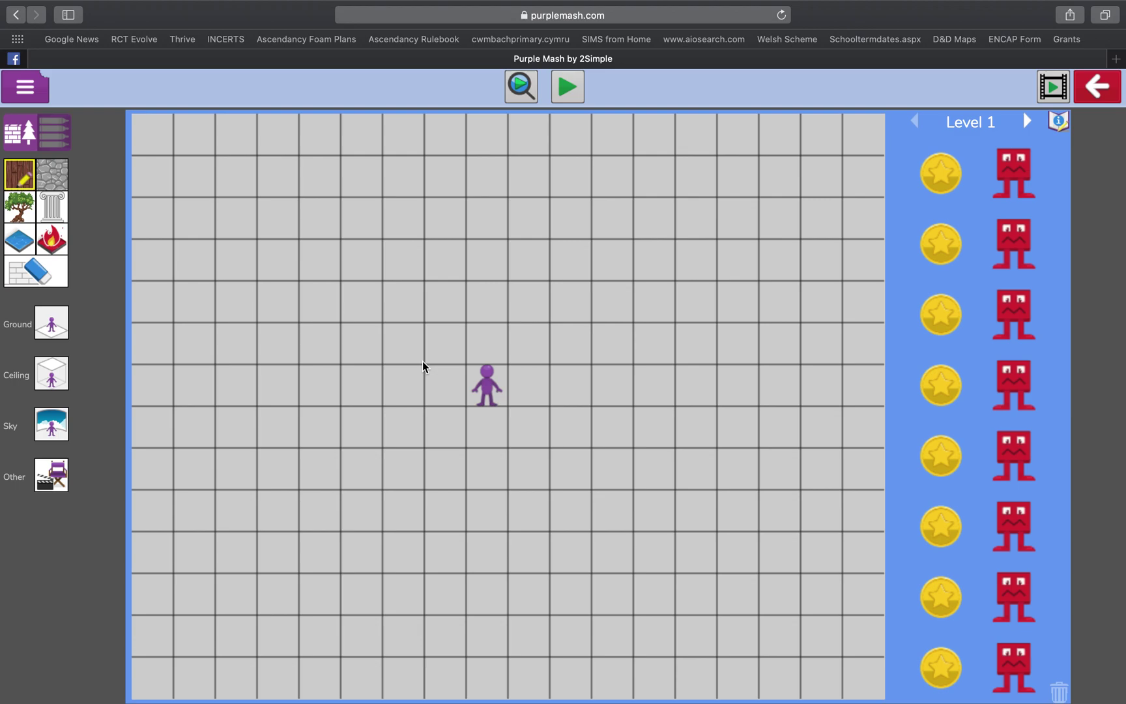
pyautogui.click(572, 87)
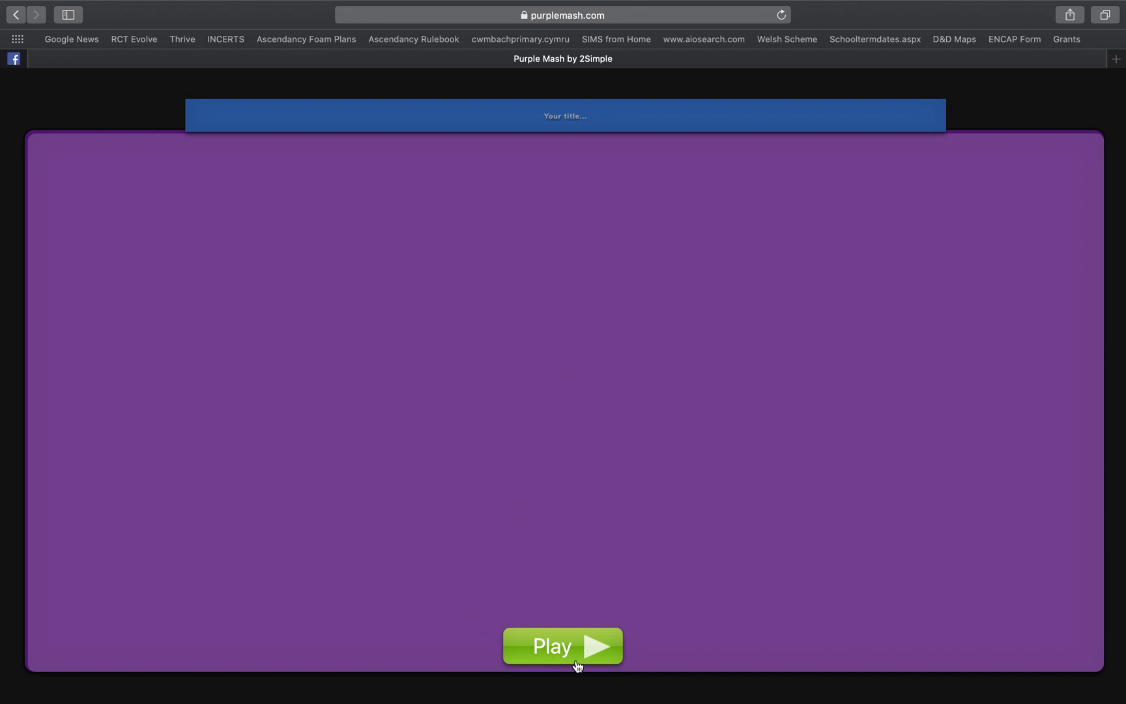
pyautogui.click(561, 658)
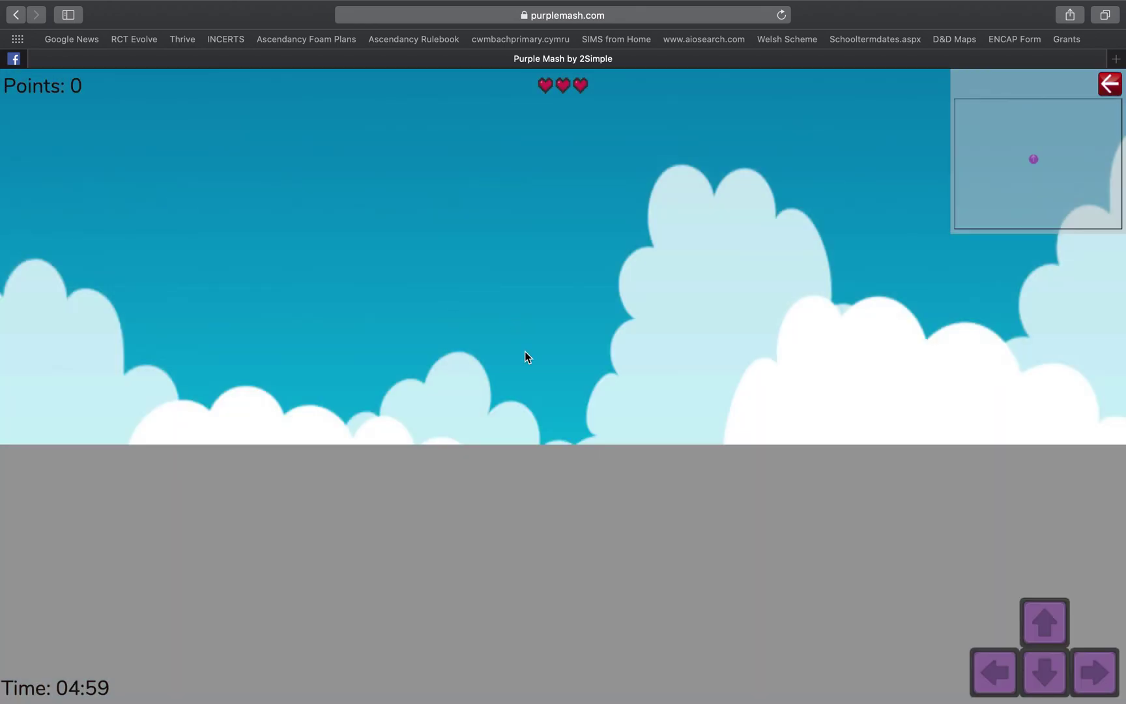
pyautogui.press('Left')
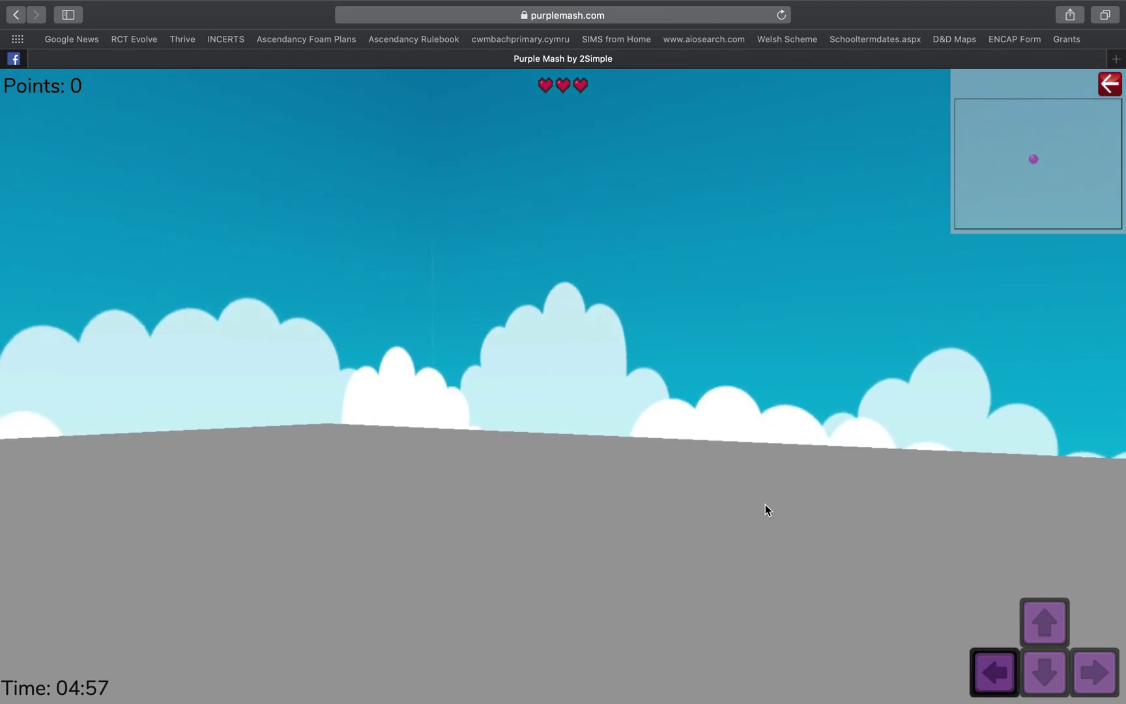
pyautogui.press('Left')
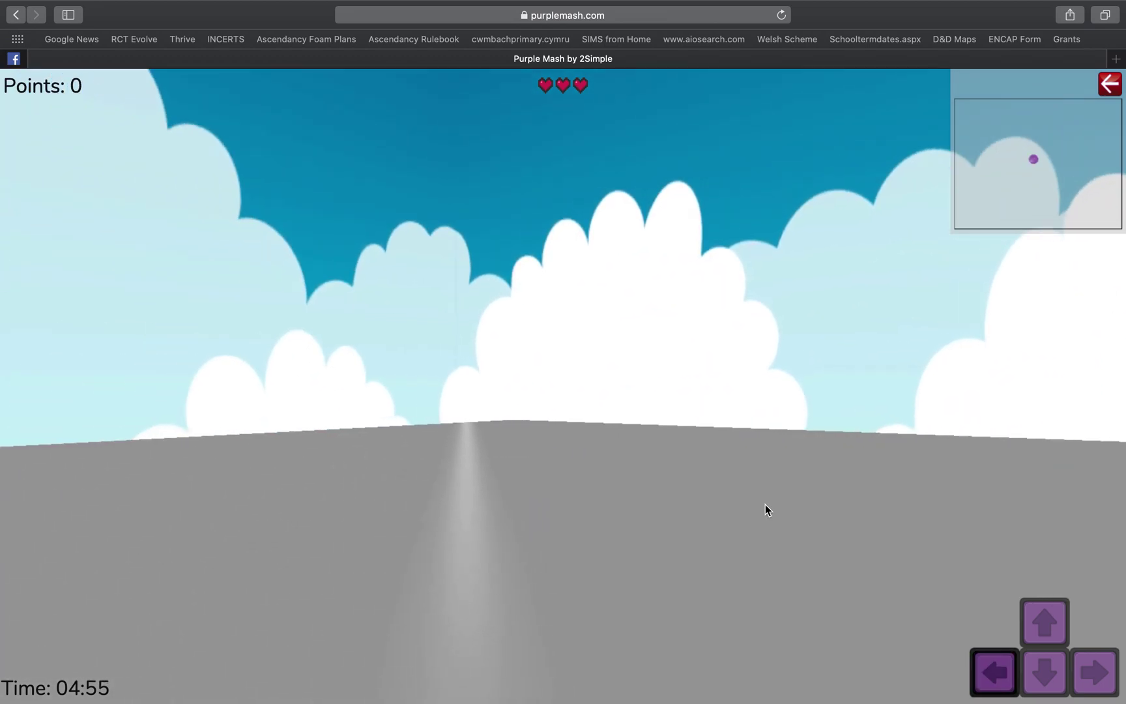
pyautogui.press('Left')
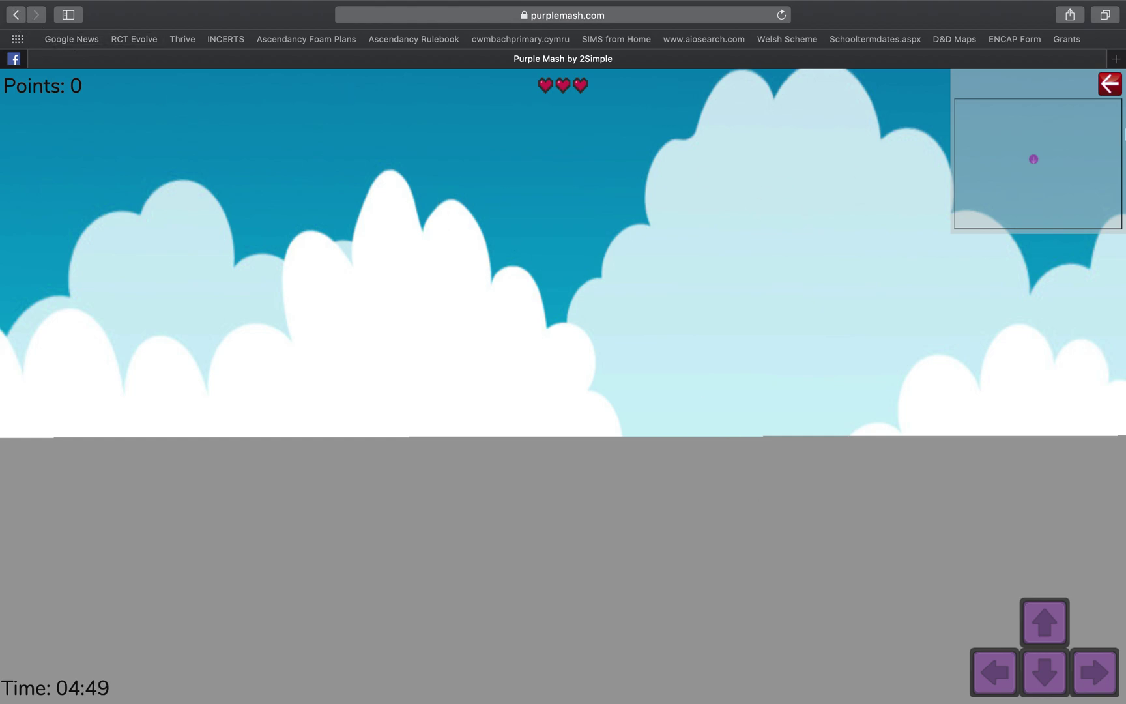
pyautogui.click(1110, 84)
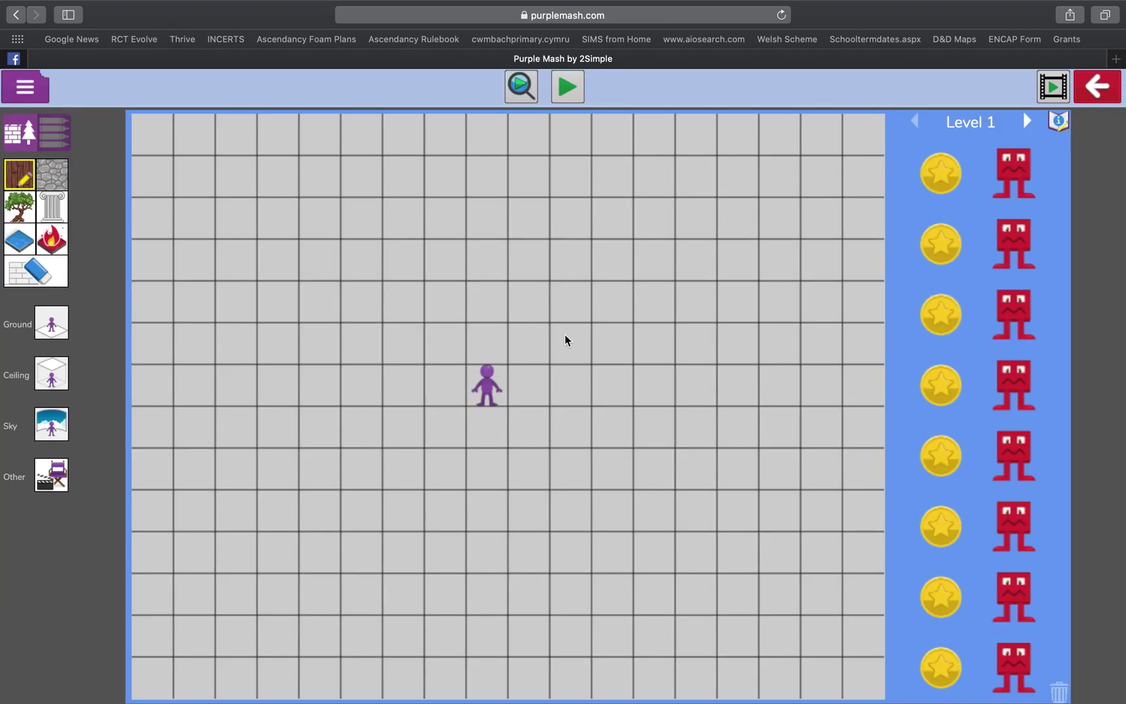
# - Place five coins around the player: two above, one to the right, one below and to the left, one far left
pyautogui.moveTo(939, 174); pyautogui.dragTo(403, 177)
pyautogui.moveTo(943, 249); pyautogui.dragTo(693, 222)
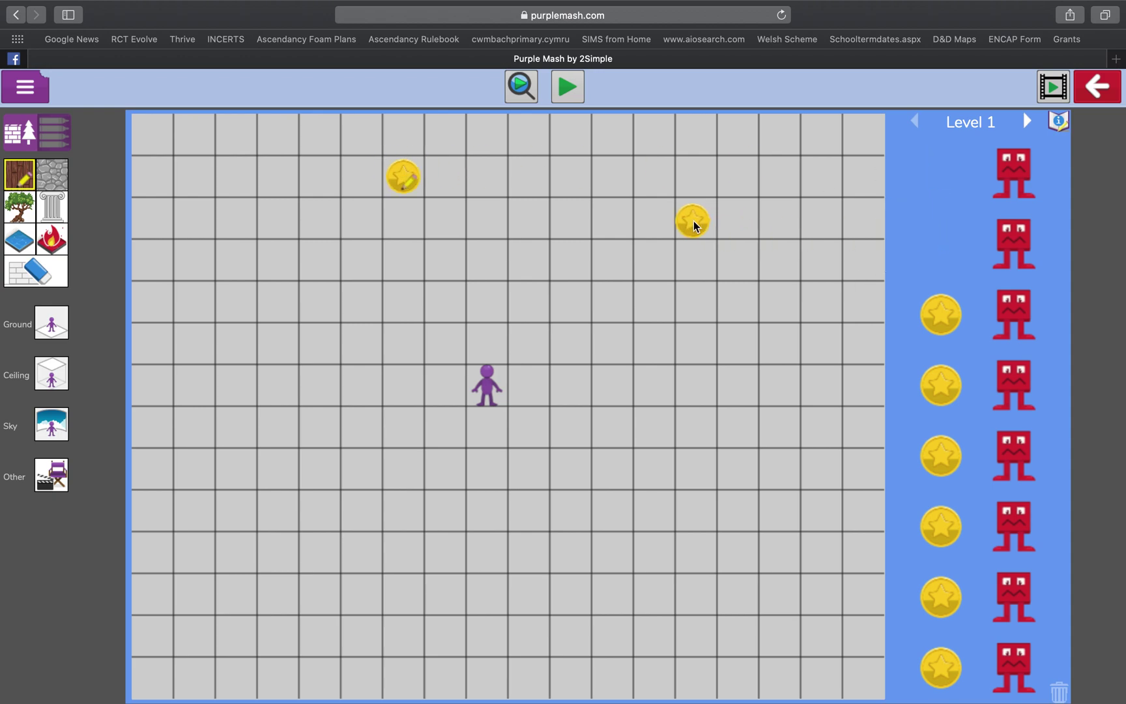
pyautogui.moveTo(958, 393); pyautogui.dragTo(696, 430)
pyautogui.moveTo(940, 455); pyautogui.dragTo(361, 595)
pyautogui.moveTo(918, 529); pyautogui.dragTo(196, 391)
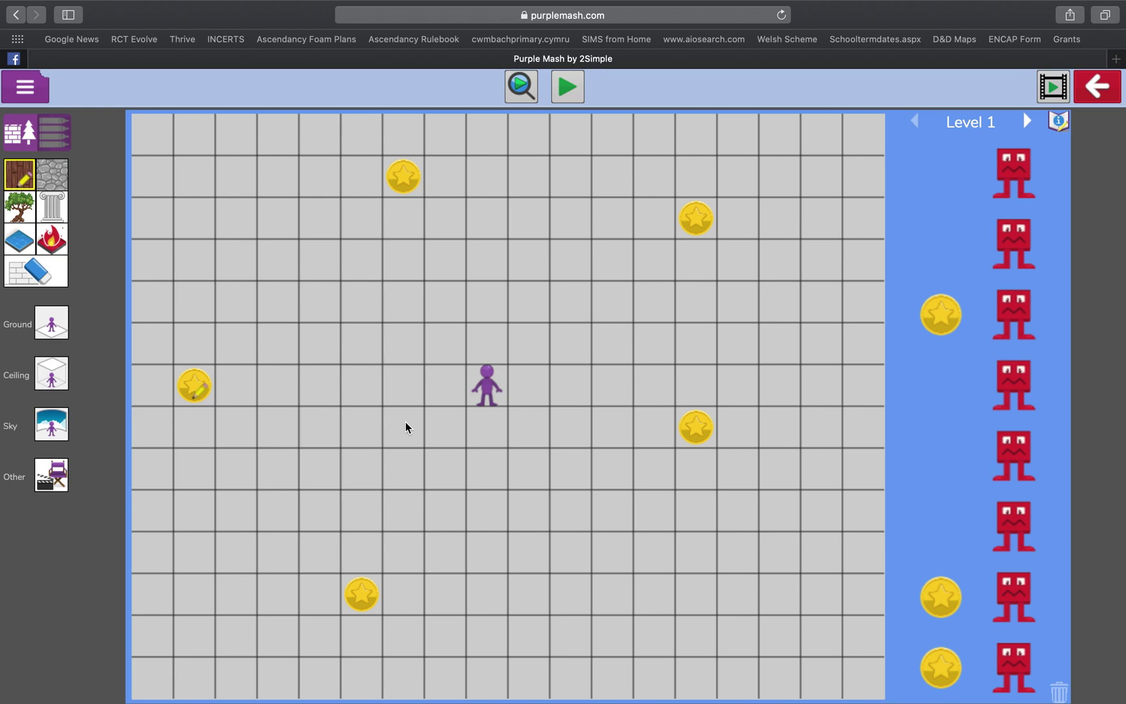
# - Build a stepped stone wall above the player and down the player's right side, from column 4, row 4 to column 13, row 9
pyautogui.click(52, 181)
pyautogui.click(52, 212)
pyautogui.click(56, 185)
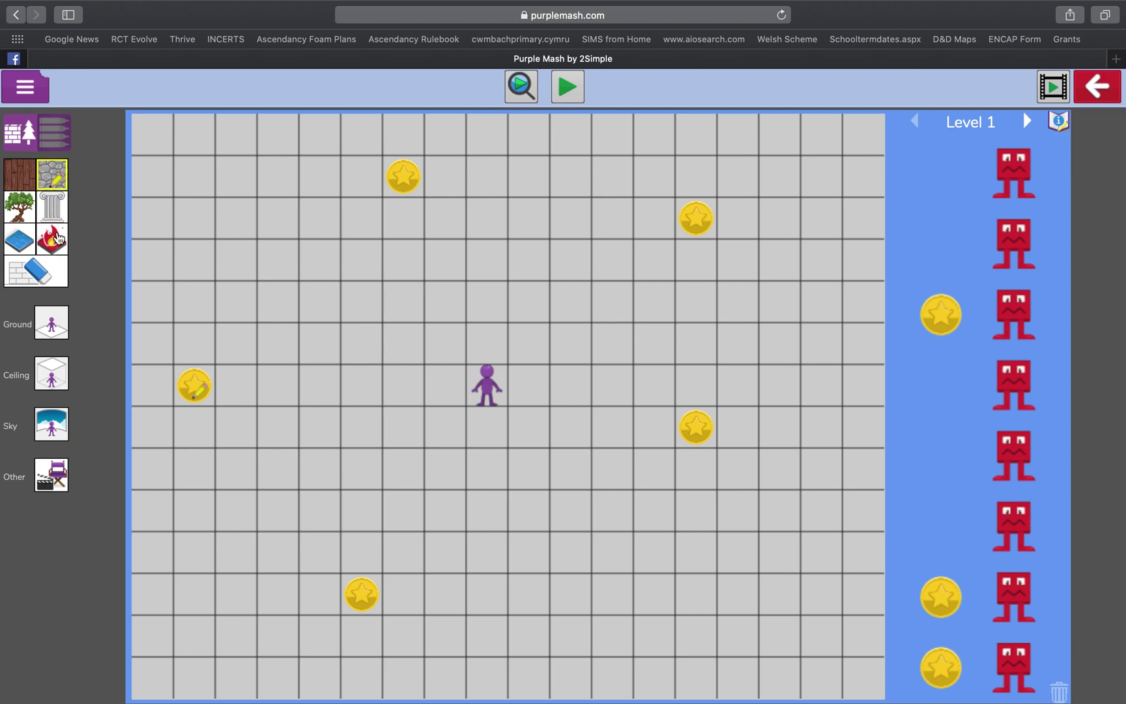
pyautogui.moveTo(509, 268)
pyautogui.mouseDown()
pyautogui.moveTo(586, 284)
pyautogui.moveTo(583, 307)
pyautogui.moveTo(657, 311)
pyautogui.moveTo(656, 460)
pyautogui.mouseUp()
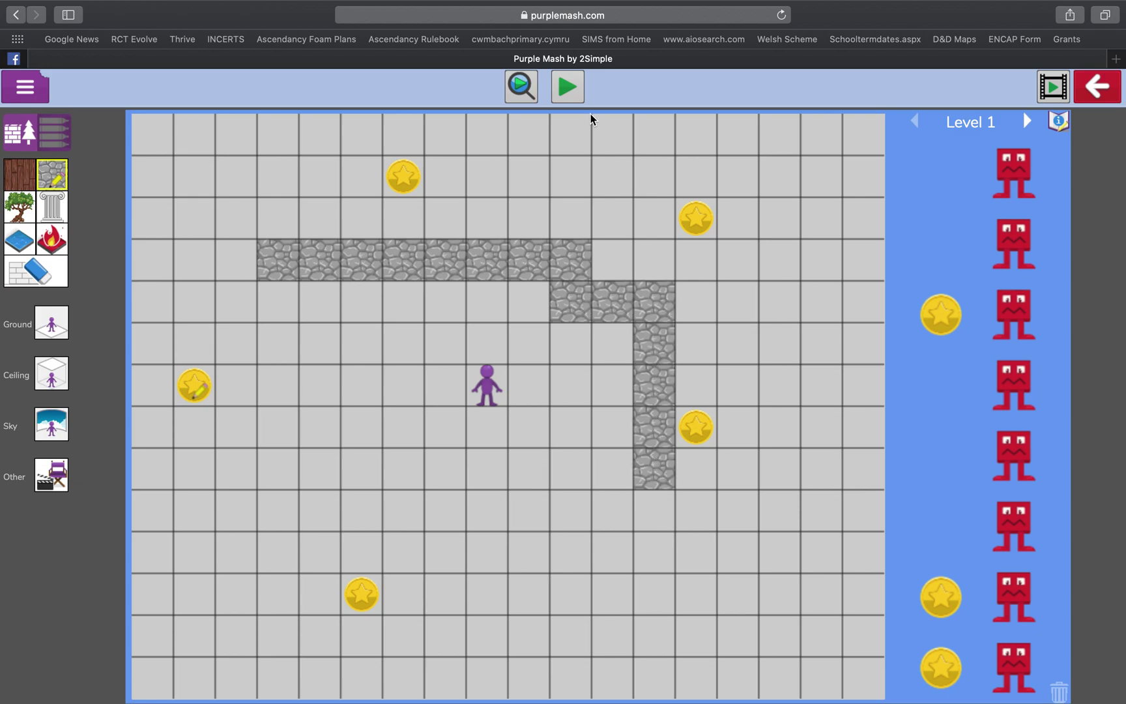
# - Test-play the level, steering around the lower end of the stone wall to collect the coin behind it
pyautogui.click(568, 91)
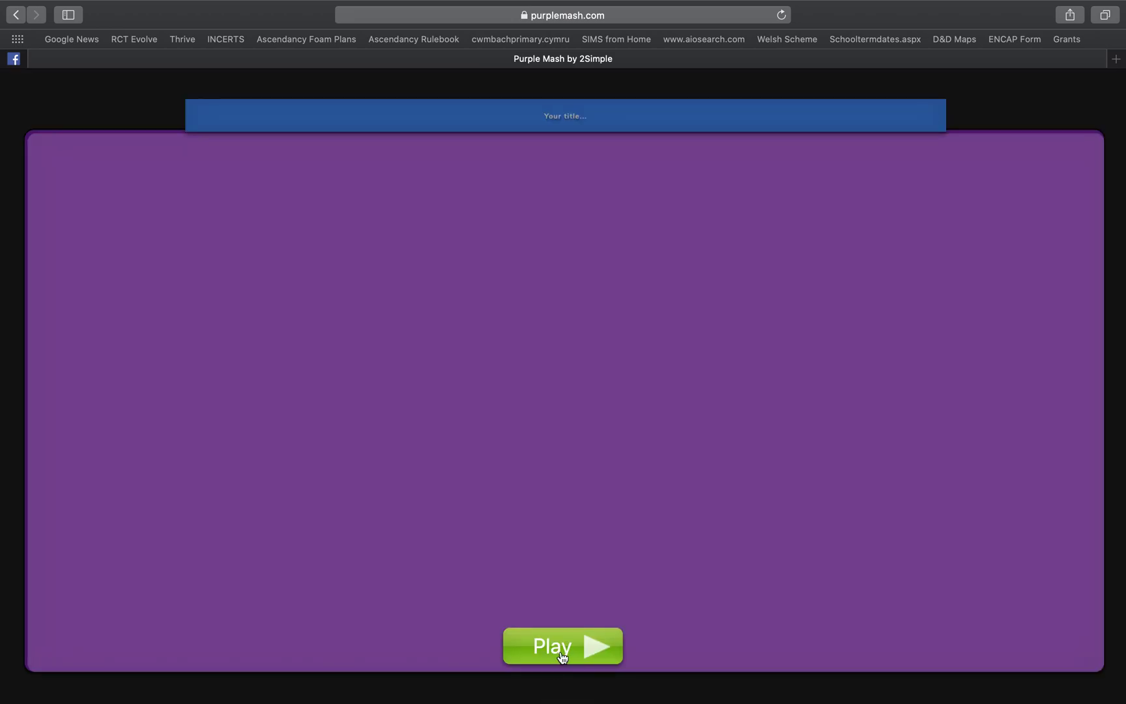
pyautogui.click(562, 652)
pyautogui.press('Right')
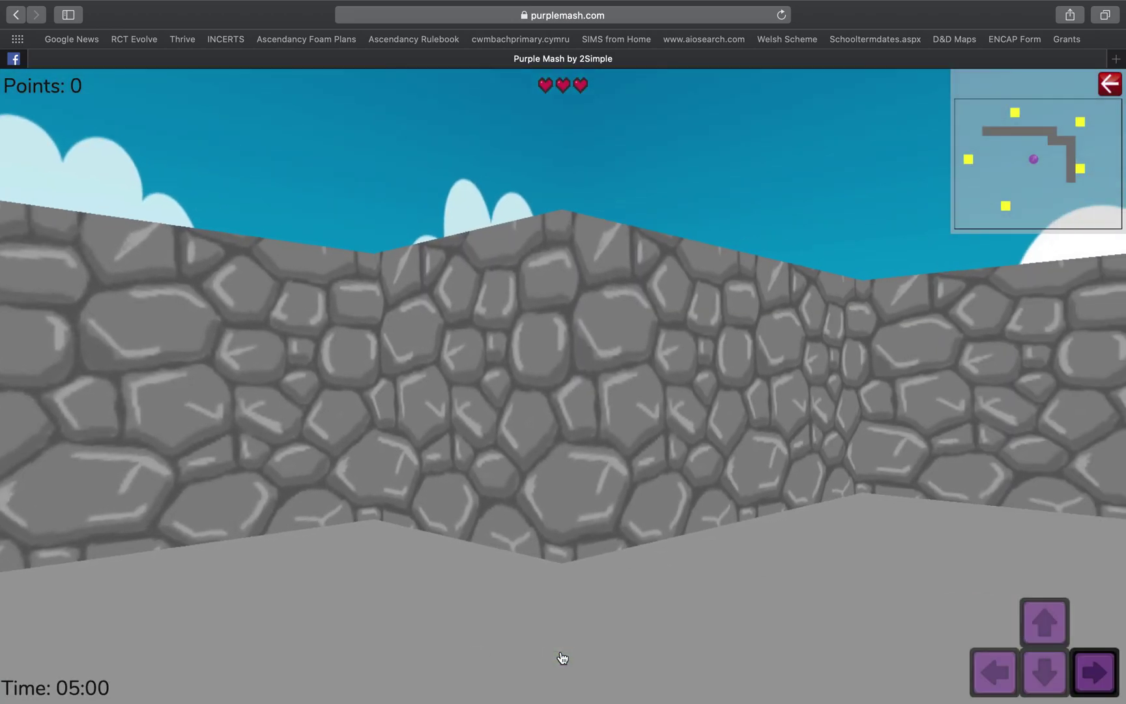
pyautogui.press('Right')
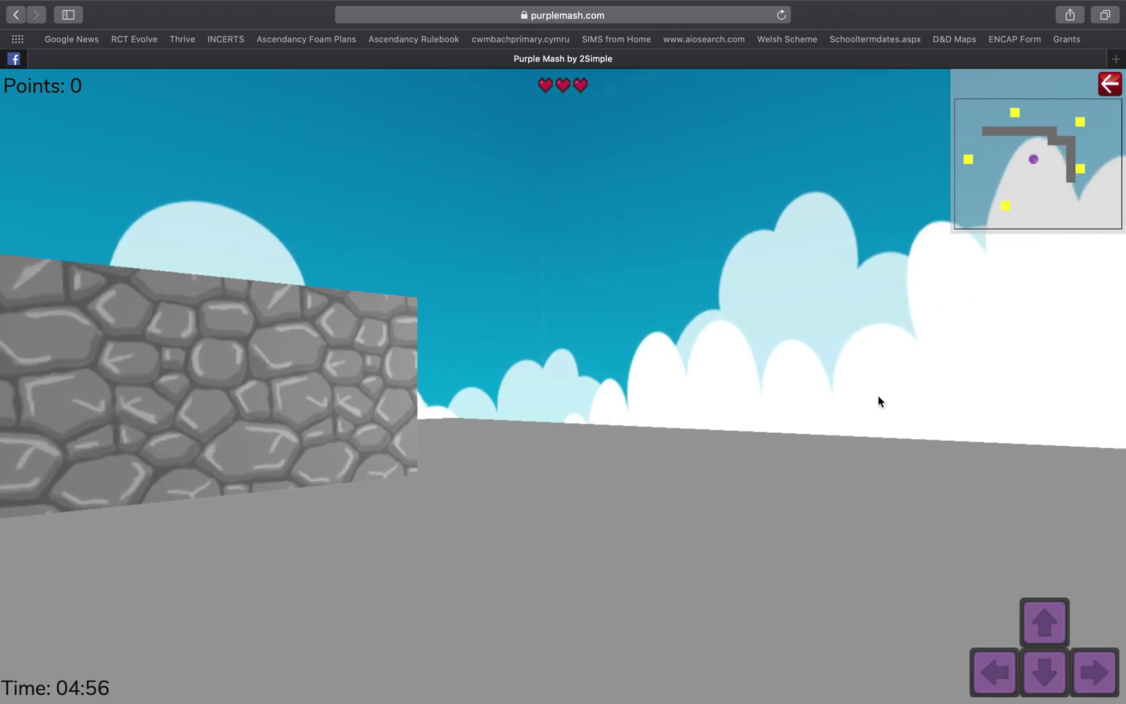
pyautogui.press('Right')
pyautogui.press('Up')
pyautogui.press('Left')
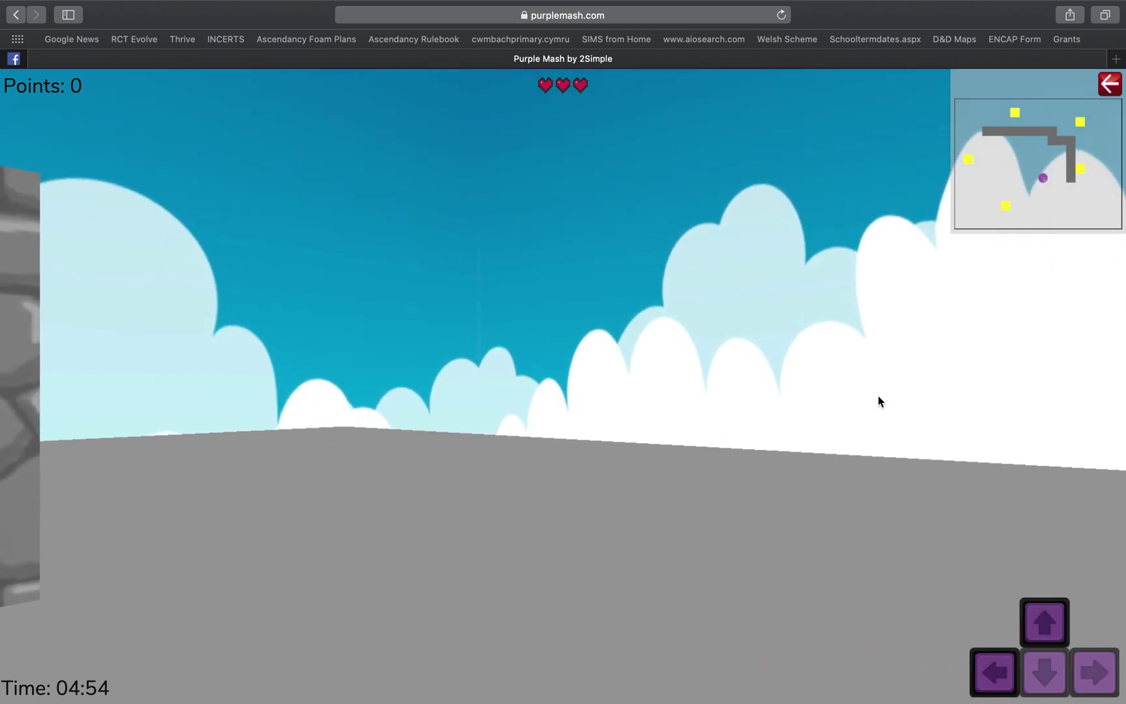
pyautogui.press('Up')
pyautogui.press('Left')
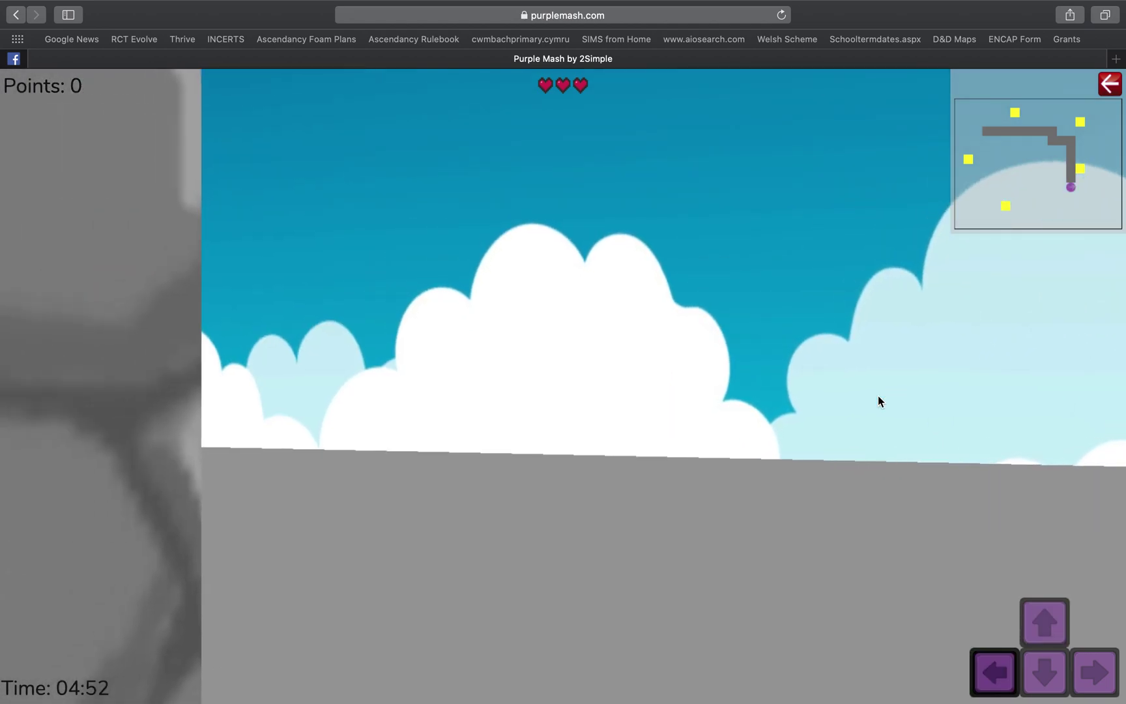
pyautogui.press('Up')
pyautogui.press('Left')
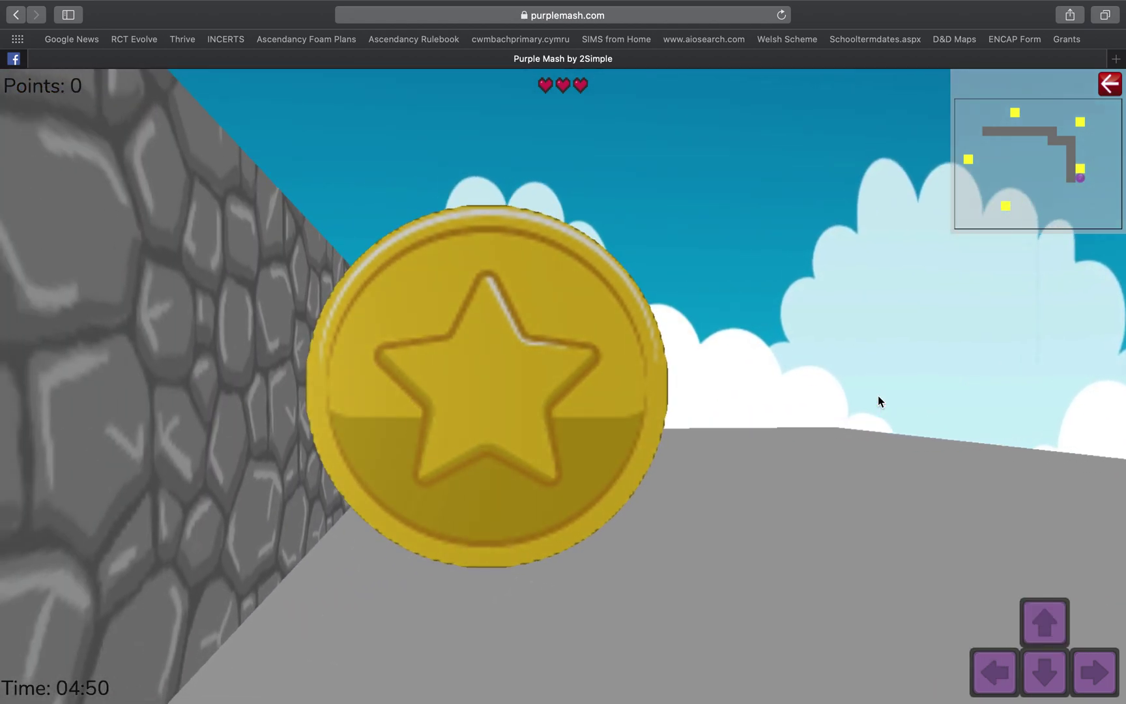
pyautogui.press('Up')
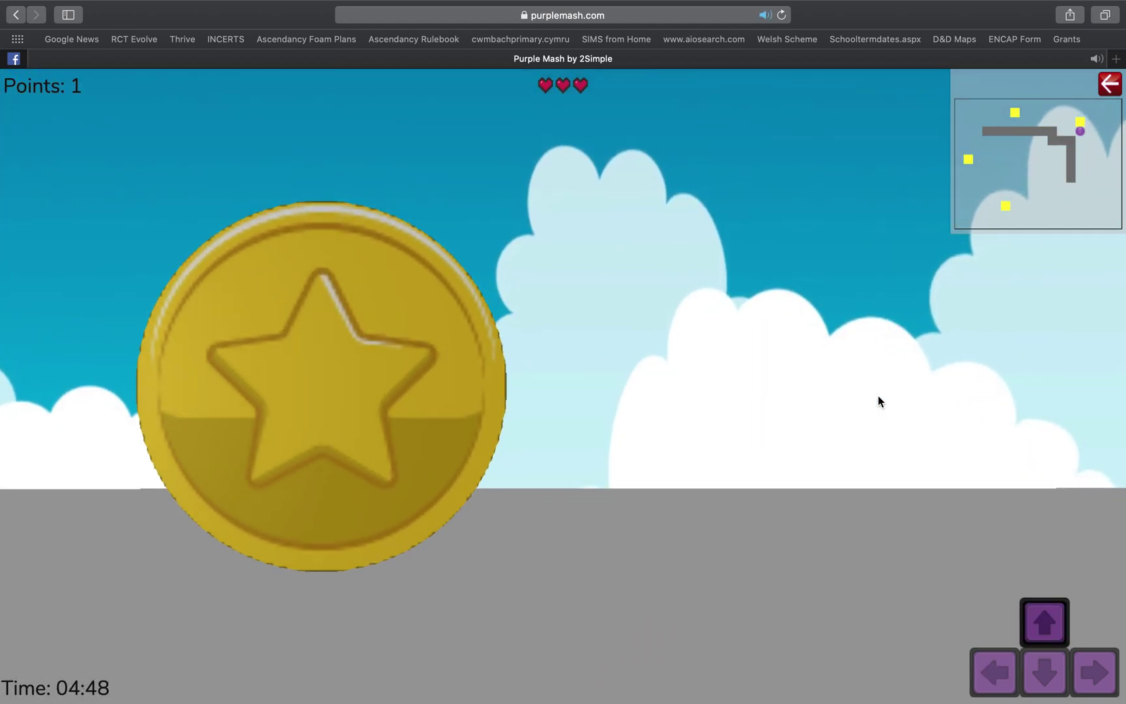
# - Collect the remaining four coins around the level, then decline to play again and return to the editor
pyautogui.press('Up')
pyautogui.press('Left')
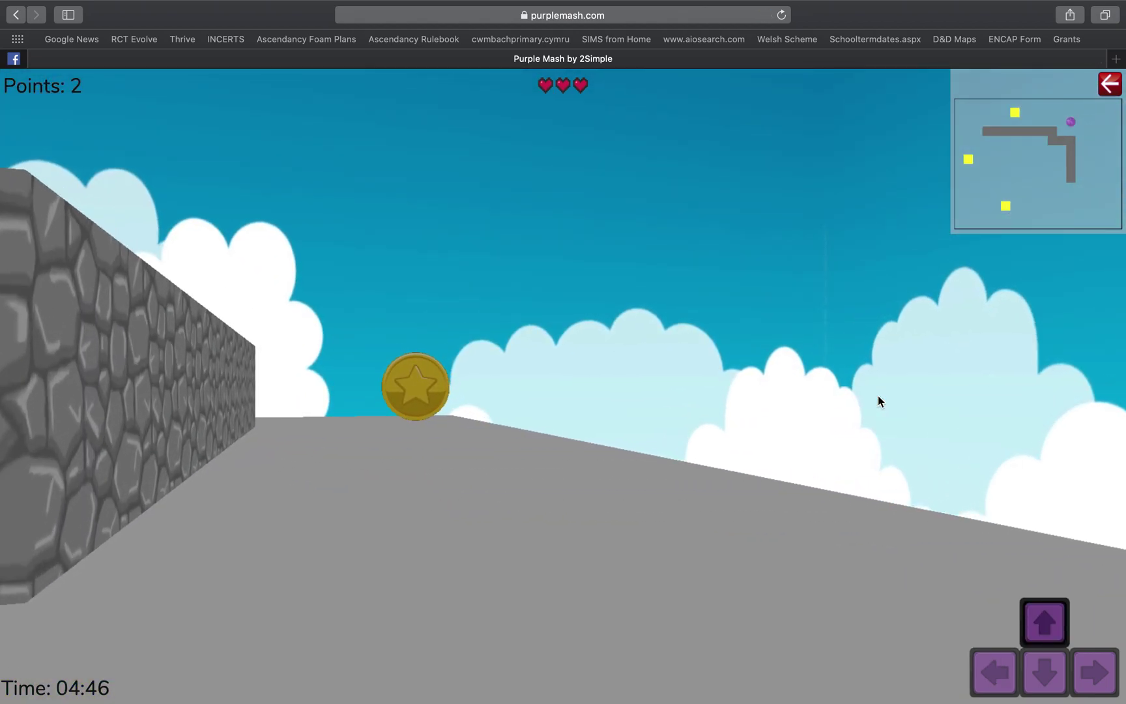
pyautogui.press('Up')
pyautogui.press('Left')
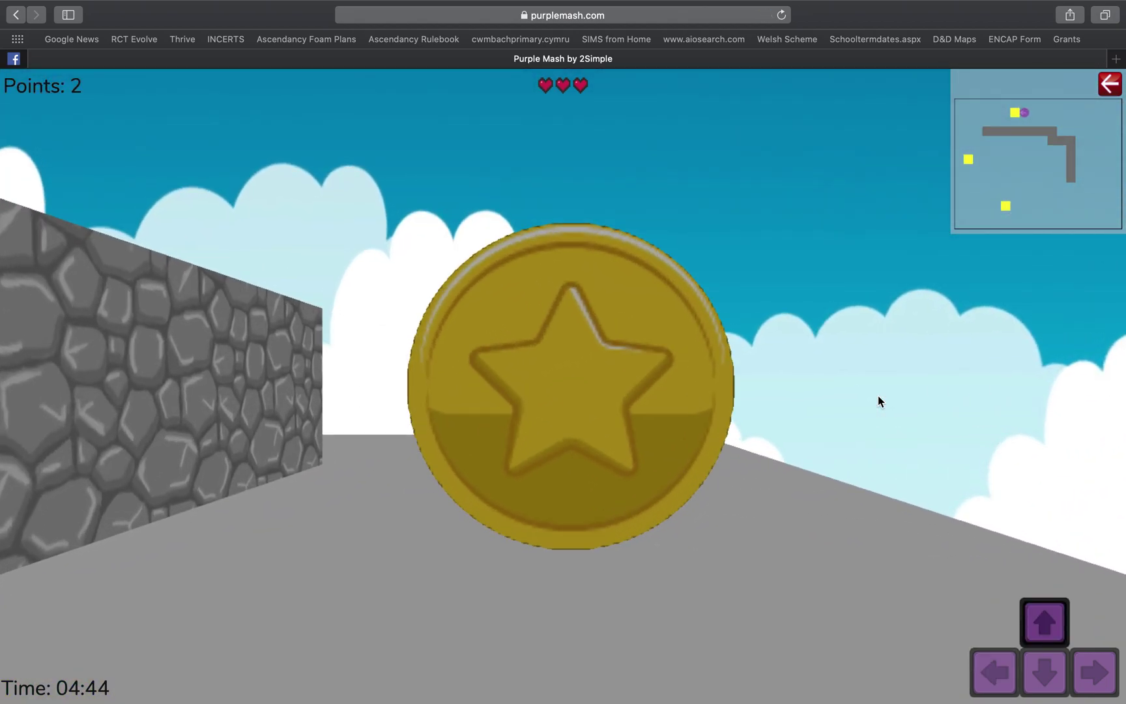
pyautogui.press('Up')
pyautogui.press('Left')
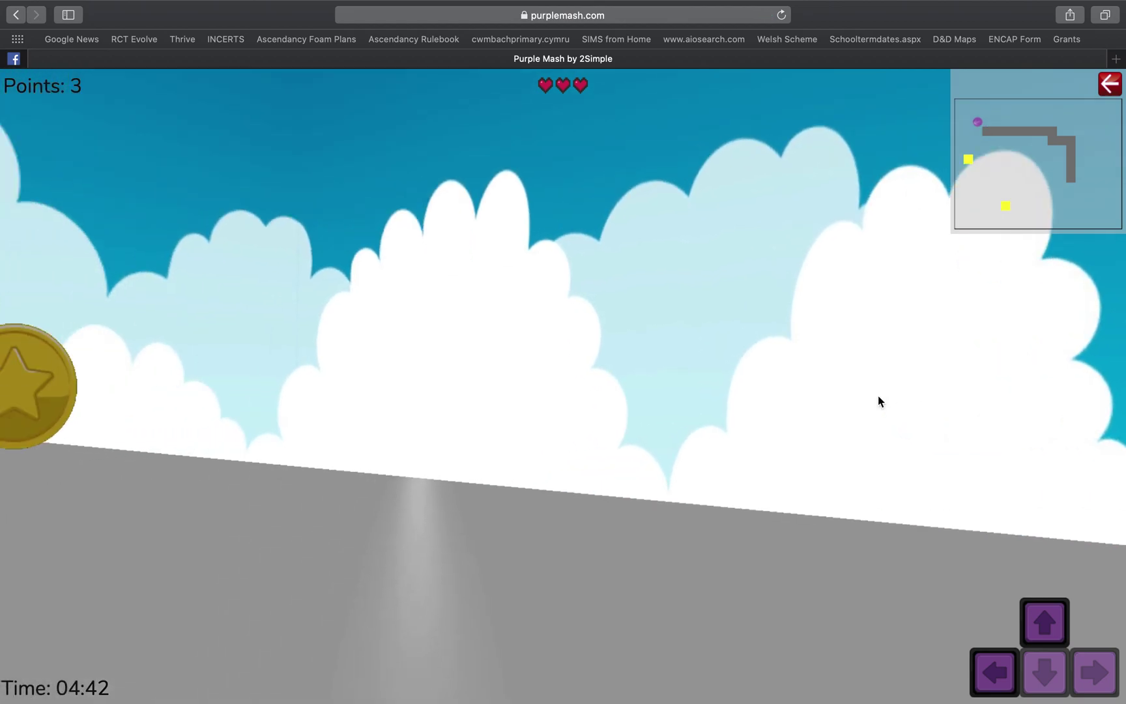
pyautogui.press('Up')
pyautogui.press('Left')
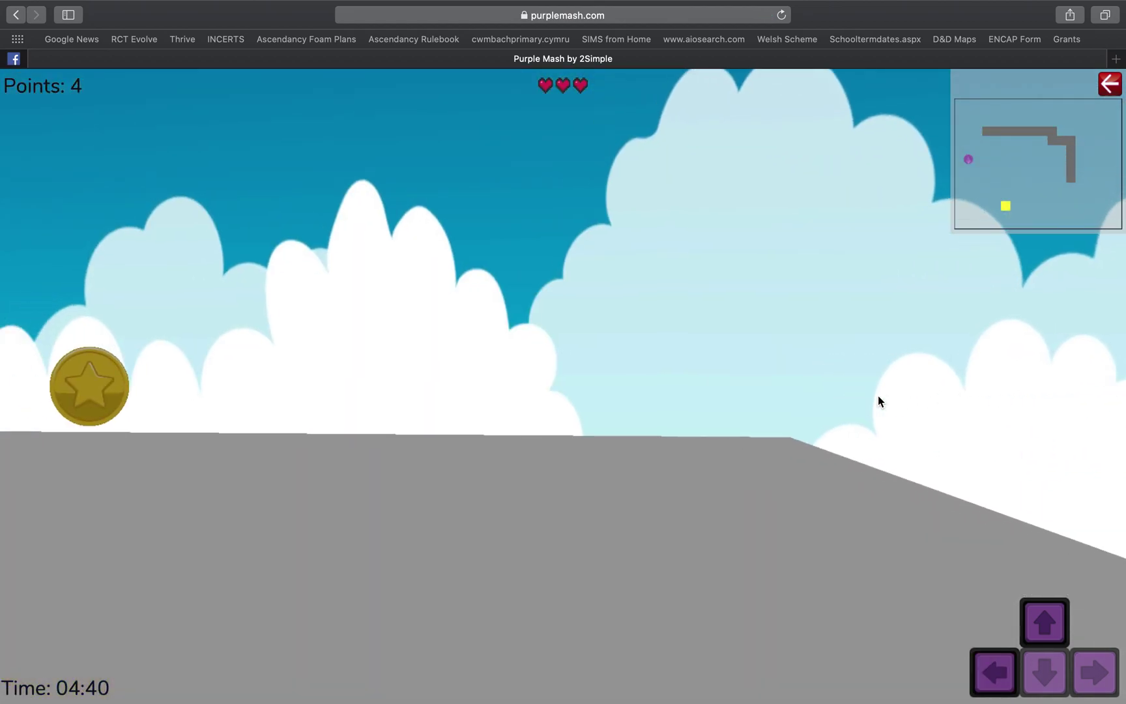
pyautogui.press('Up')
pyautogui.press('Left')
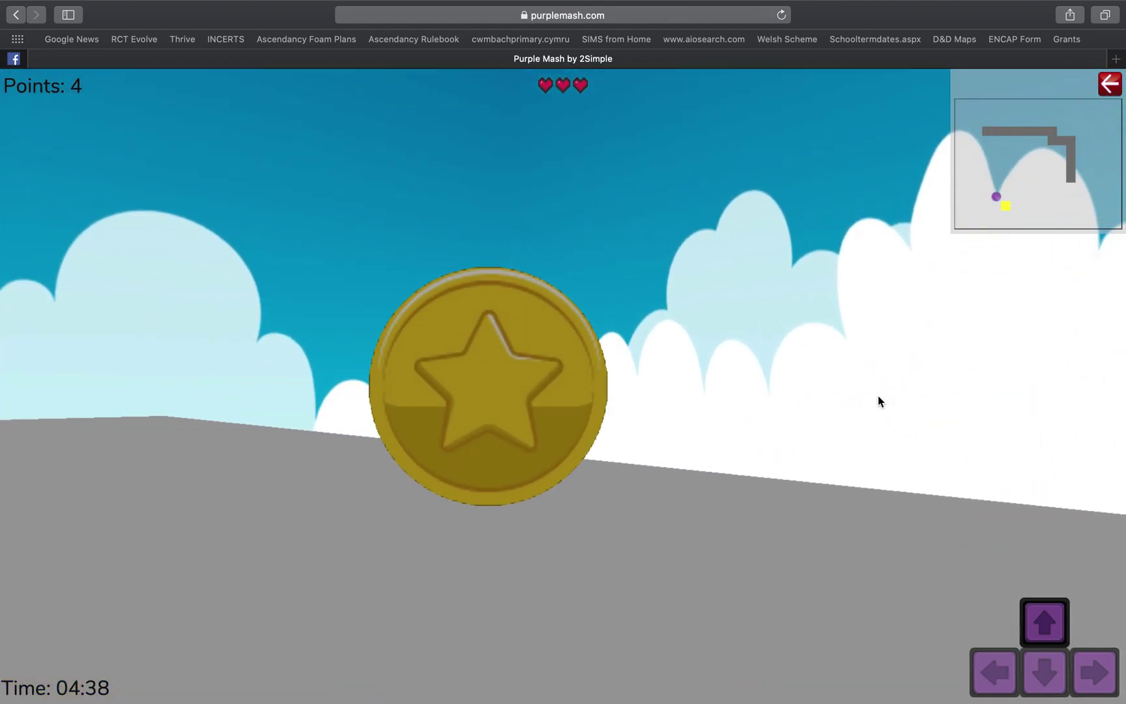
pyautogui.press('Up')
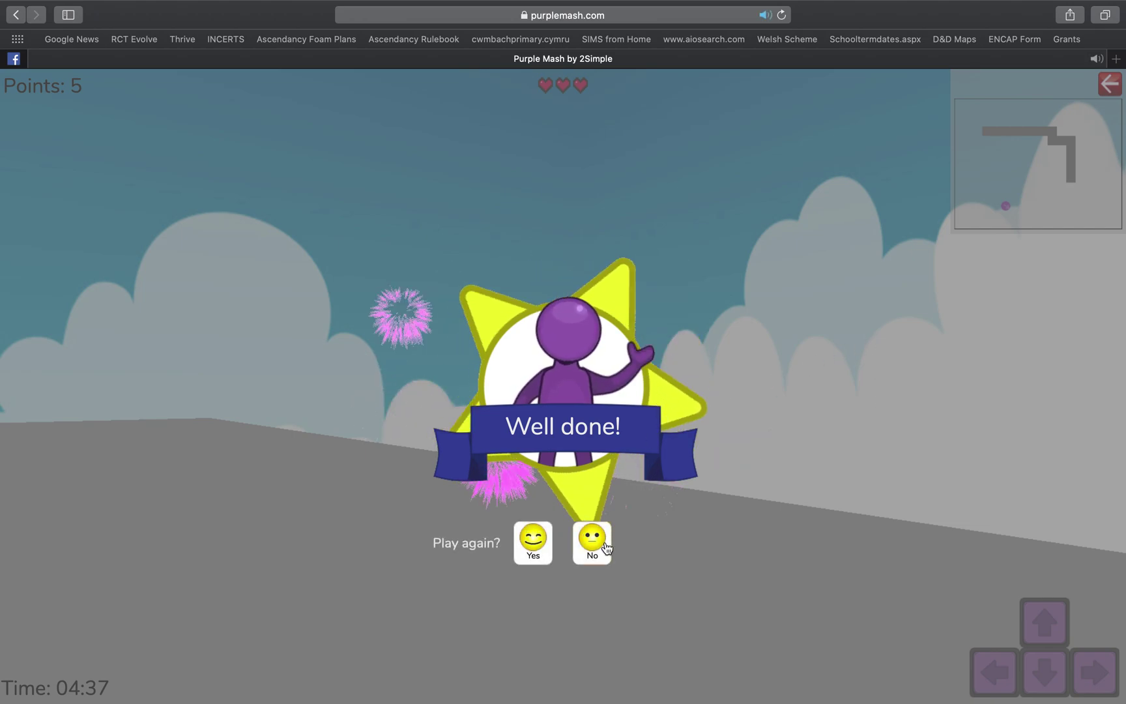
pyautogui.click(592, 540)
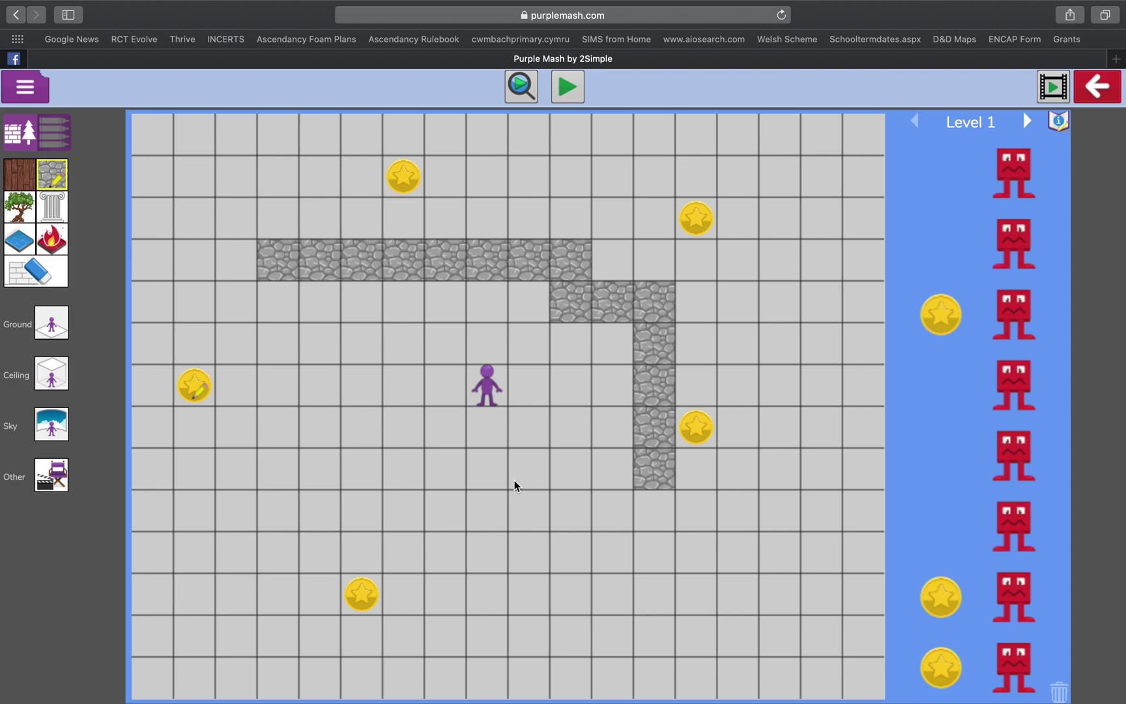
# - Place one baddie below the player and another near the grid's upper-left corner, and open the clipart picker for the corner one
pyautogui.moveTo(1026, 166); pyautogui.dragTo(525, 521)
pyautogui.moveTo(1013, 385); pyautogui.dragTo(190, 188)
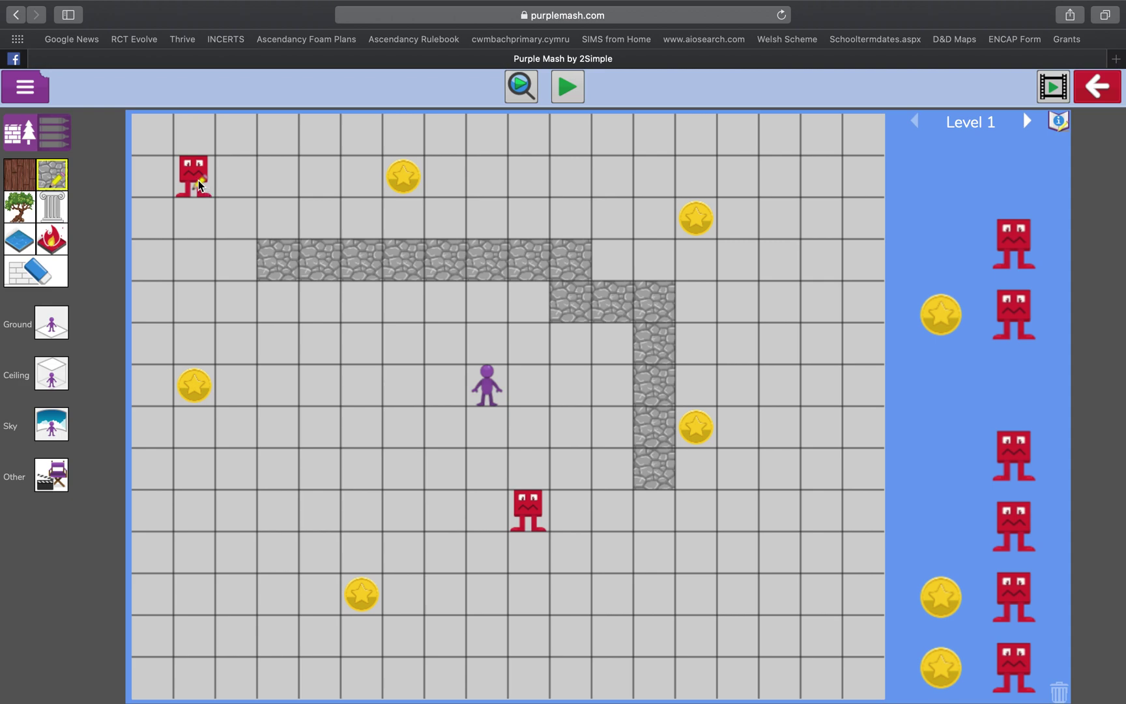
pyautogui.doubleClick(198, 179)
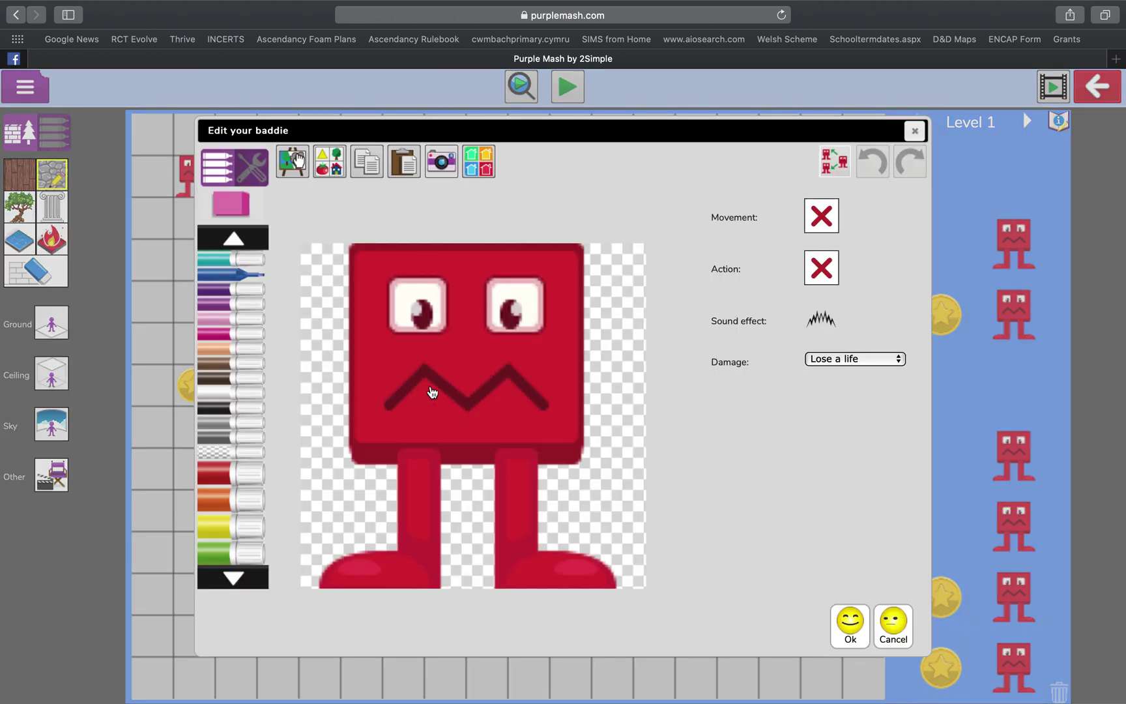
pyautogui.click(336, 170)
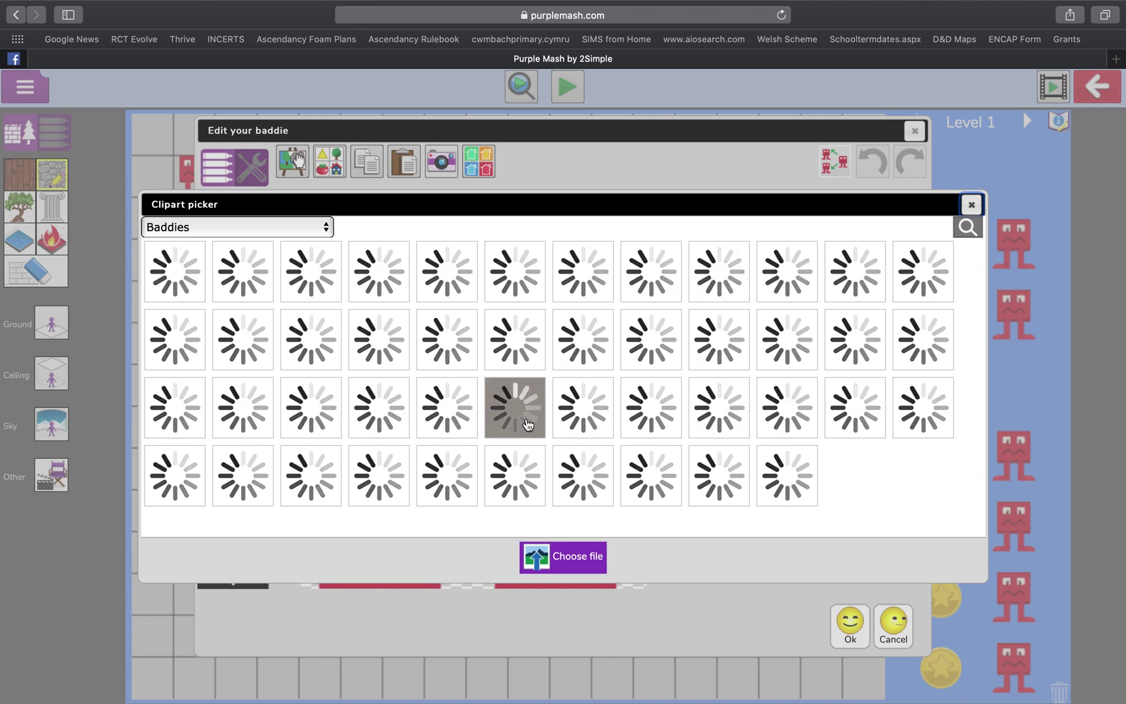
pyautogui.click(565, 561)
pyautogui.click(394, 326)
pyautogui.click(381, 307)
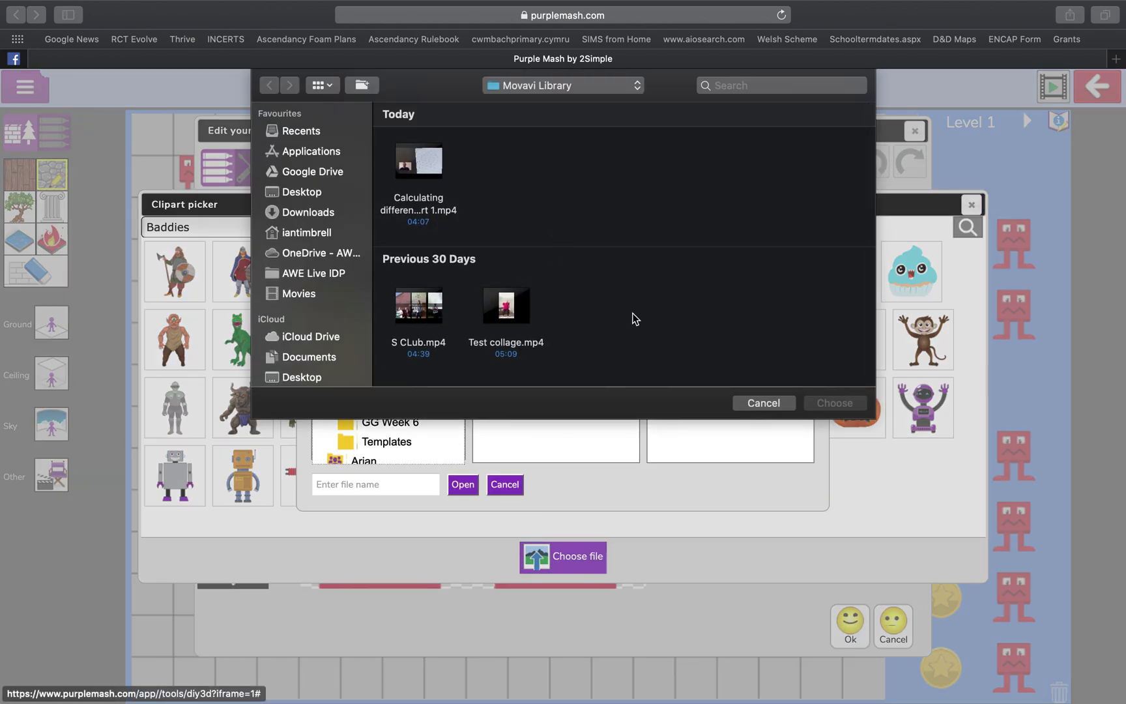
pyautogui.click(762, 403)
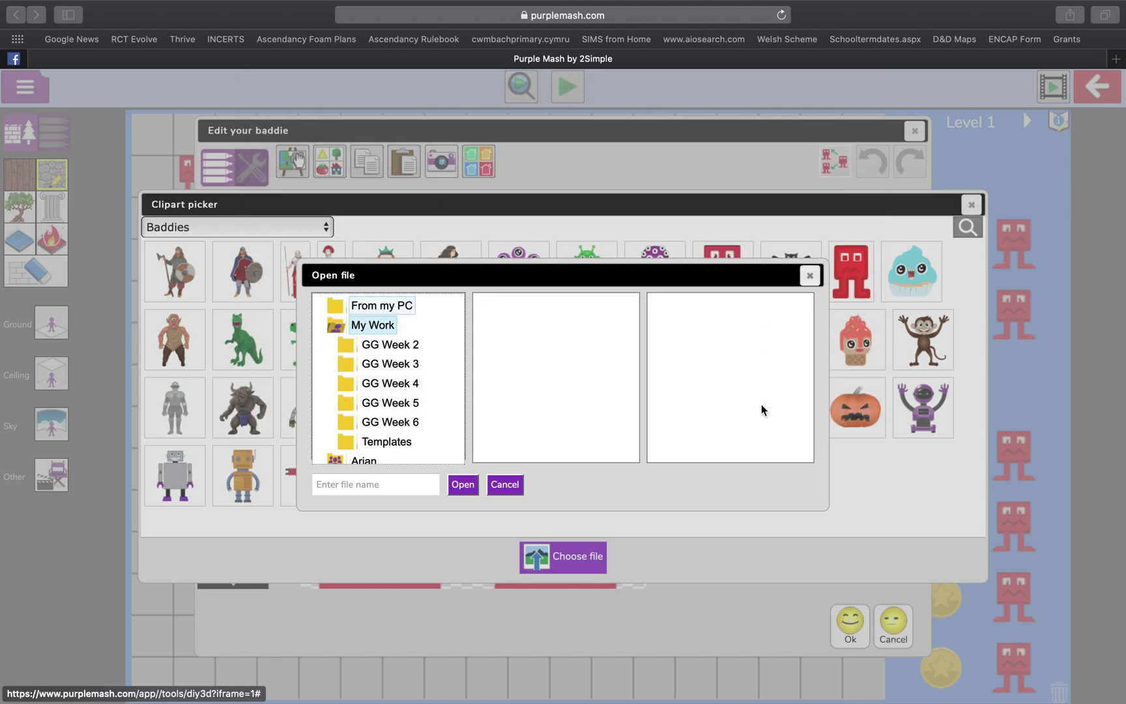
pyautogui.click(509, 485)
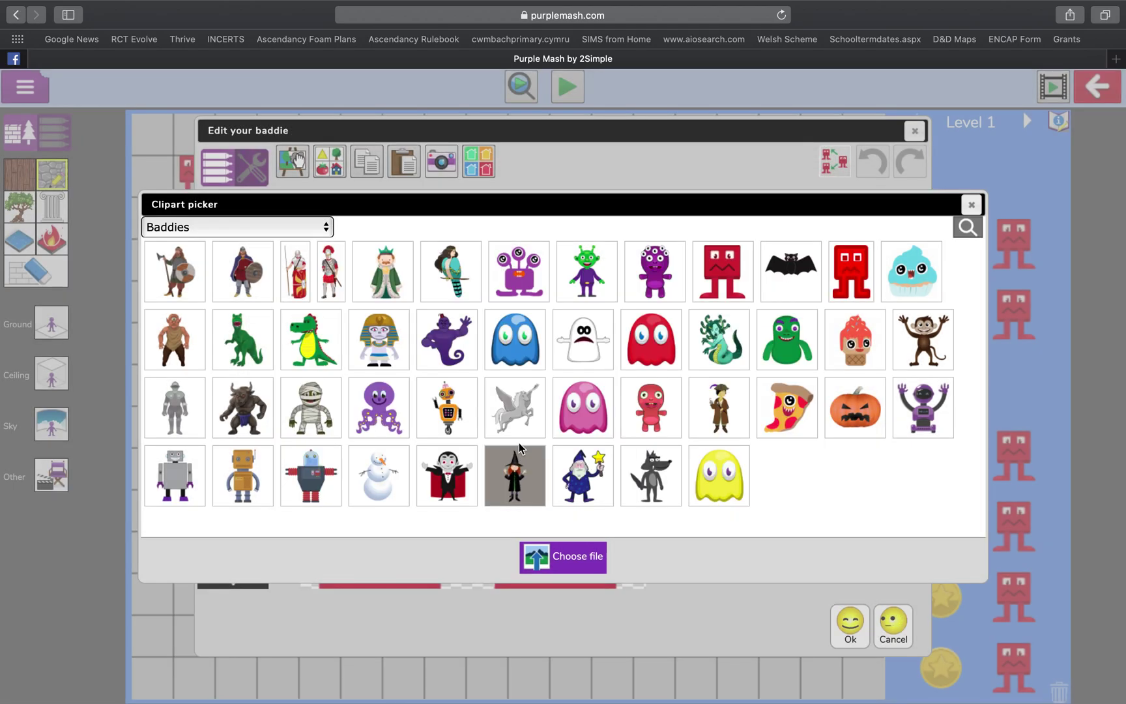
# - Change the upper-left baddie's picture to the Egyptian pharaoh clipart and set its movement to "Hunt the player!"
pyautogui.click(382, 352)
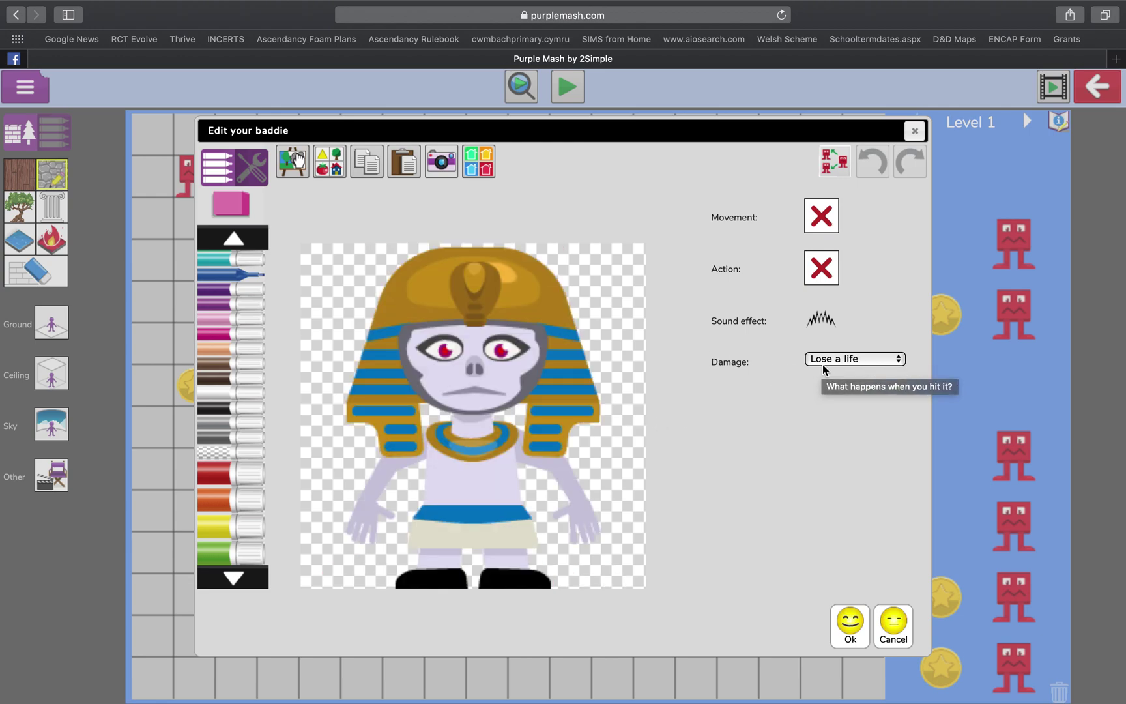
pyautogui.click(821, 219)
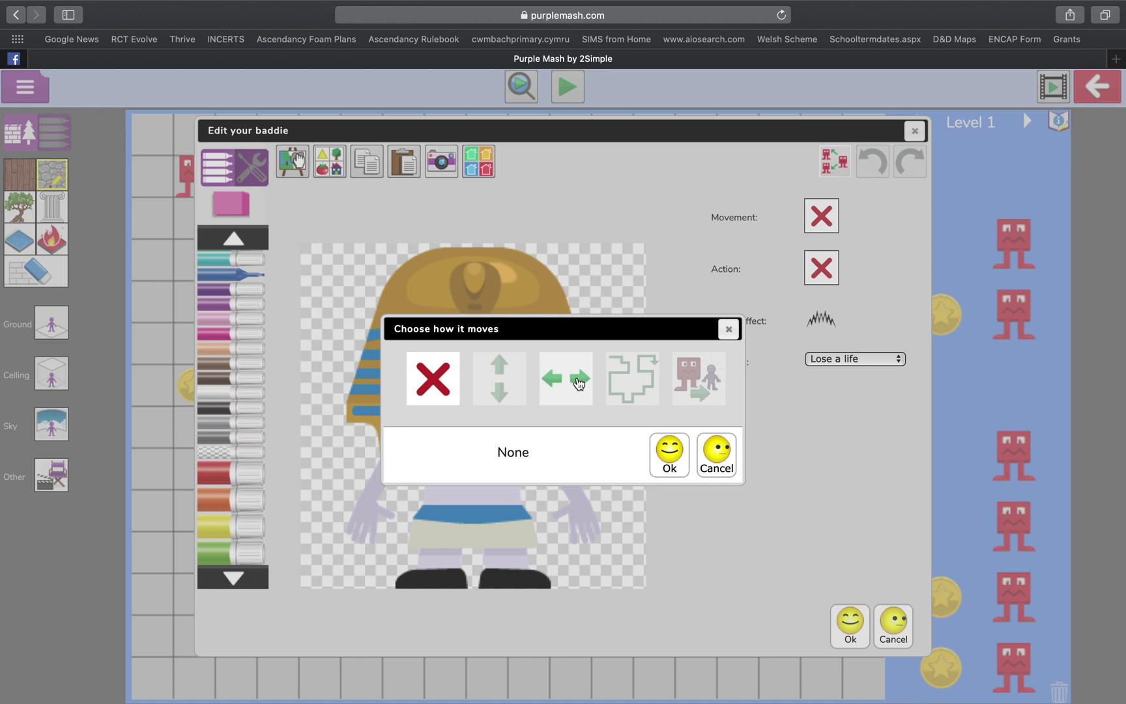
pyautogui.click(686, 386)
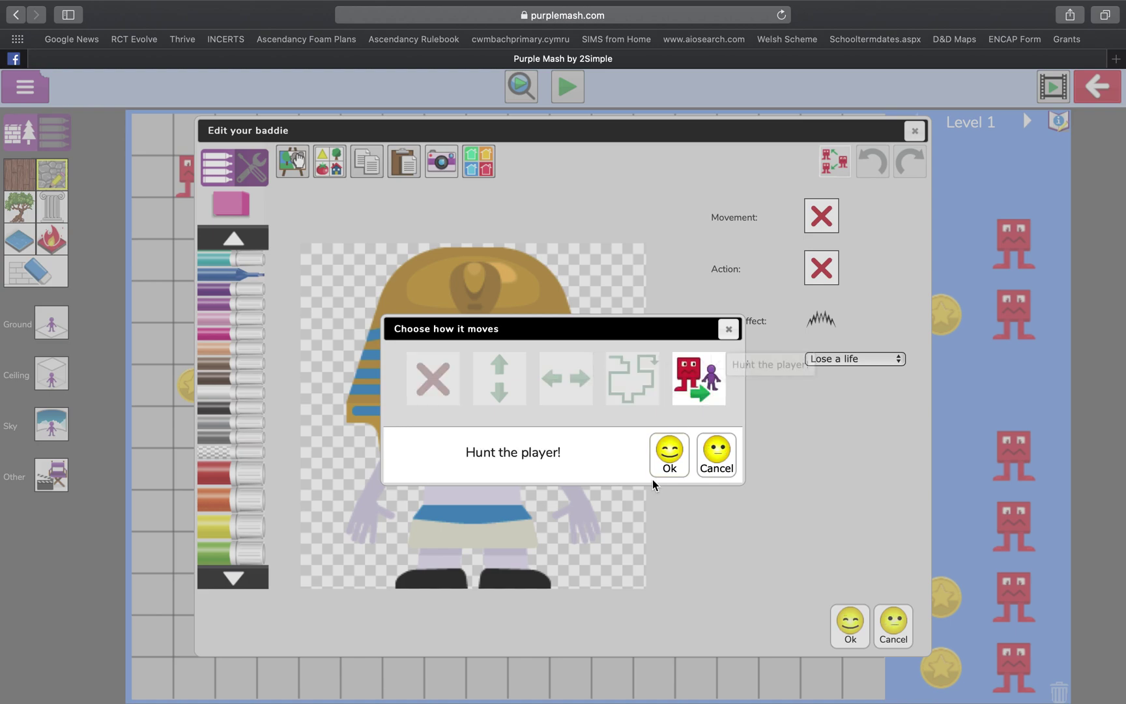
pyautogui.click(669, 457)
pyautogui.click(849, 623)
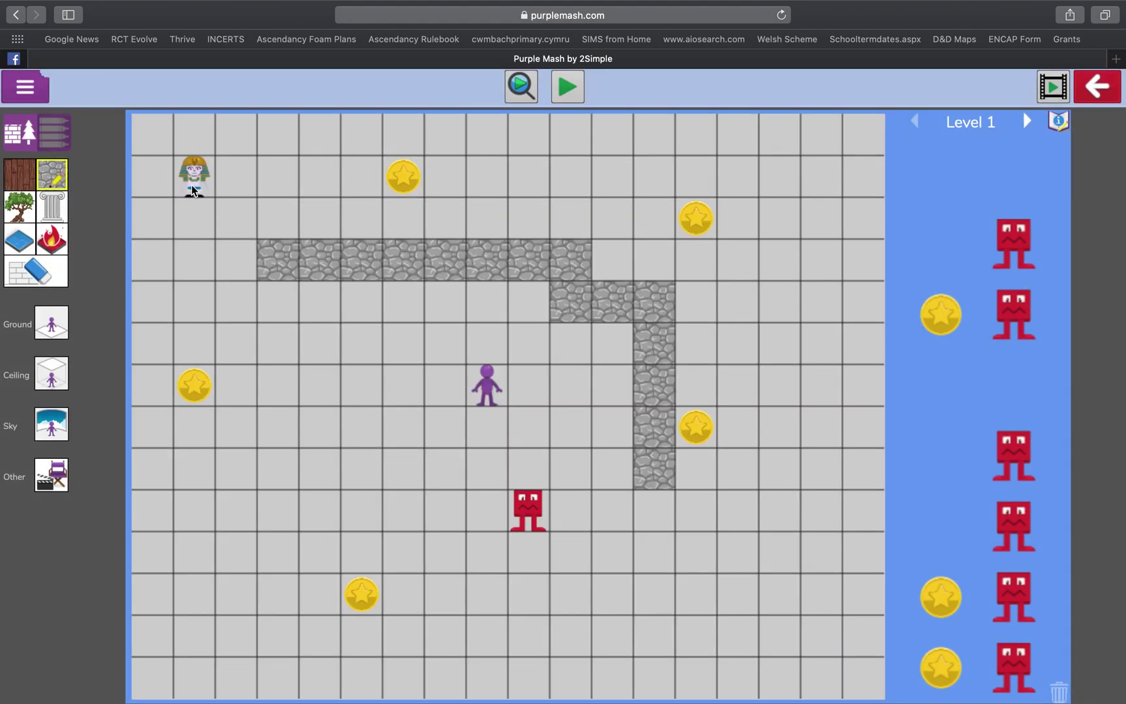
# - Set the movement of the red baddie below the player to "Move left to right"
pyautogui.doubleClick(529, 502)
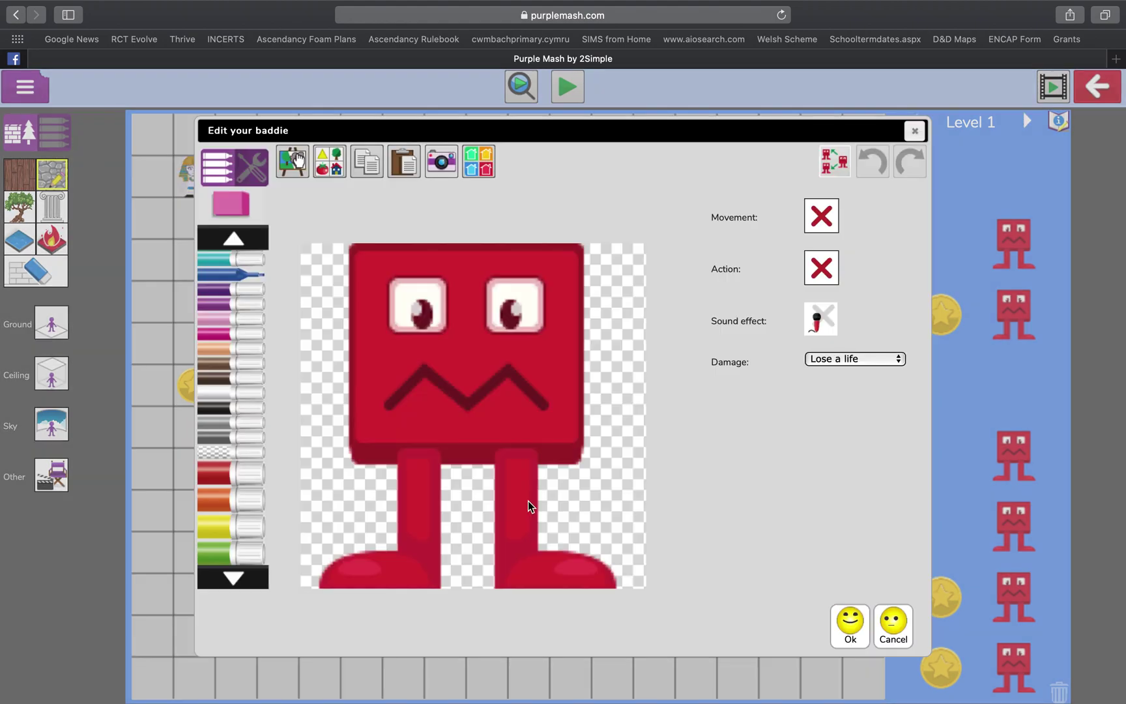
pyautogui.click(821, 216)
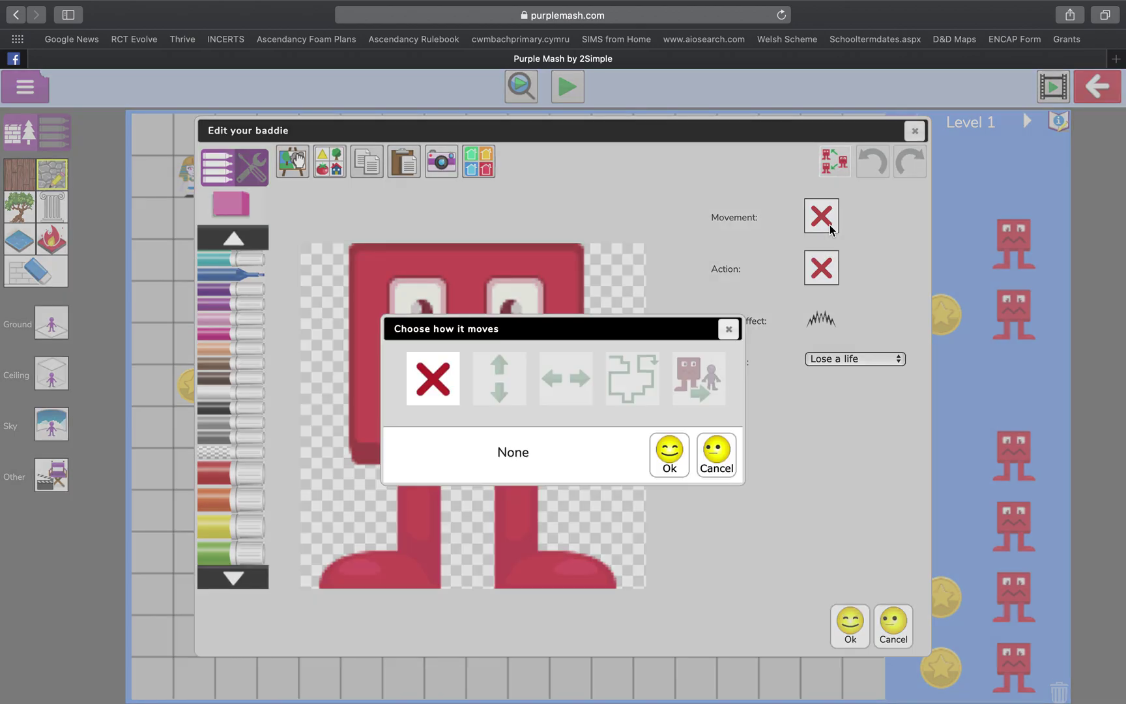
pyautogui.click(577, 382)
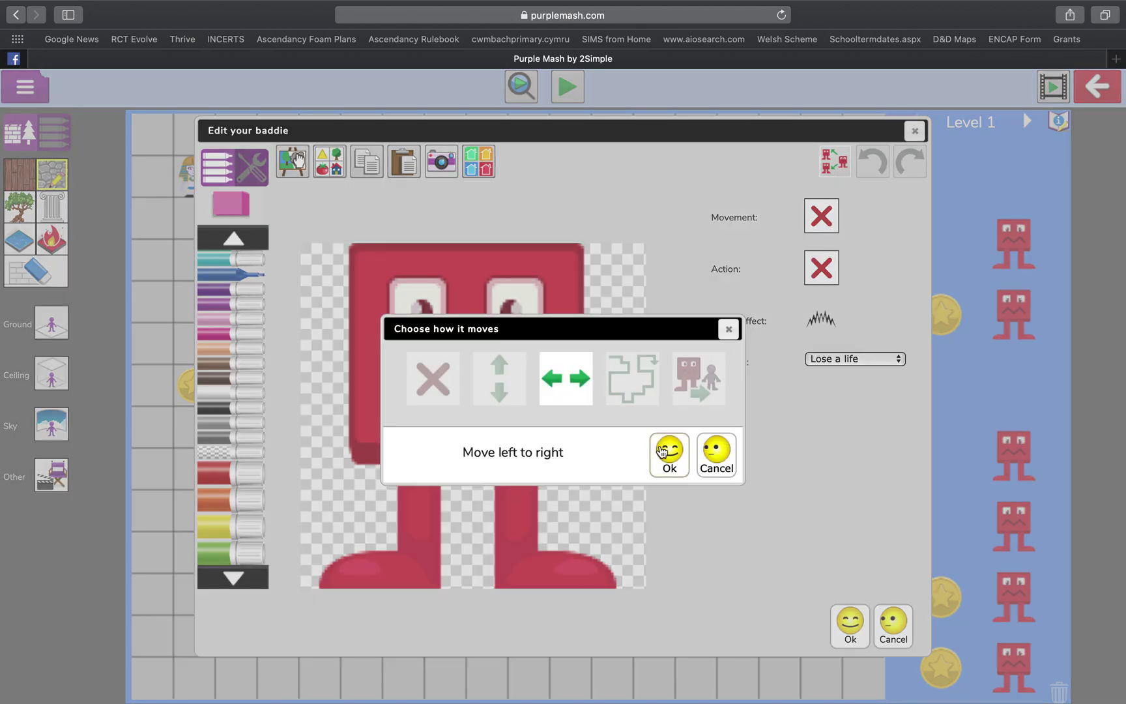
pyautogui.click(665, 454)
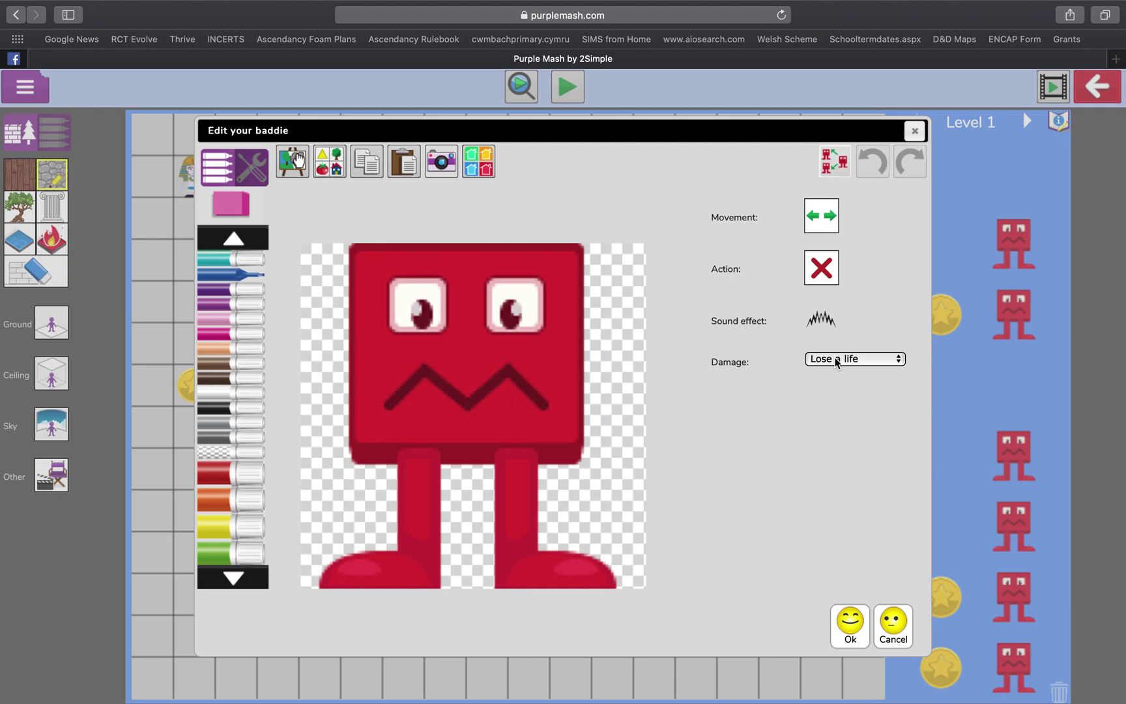
pyautogui.click(851, 627)
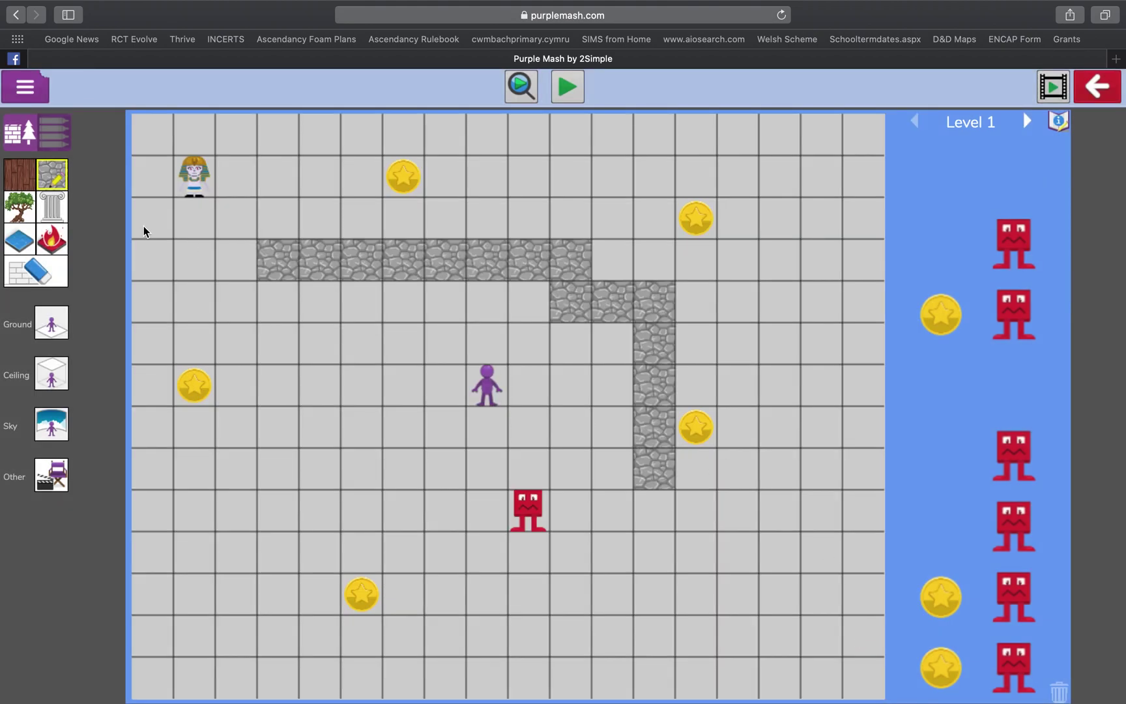
# - Copy the upper-left pharaoh baddie's picture and settings to all the other baddies
pyautogui.click(194, 183)
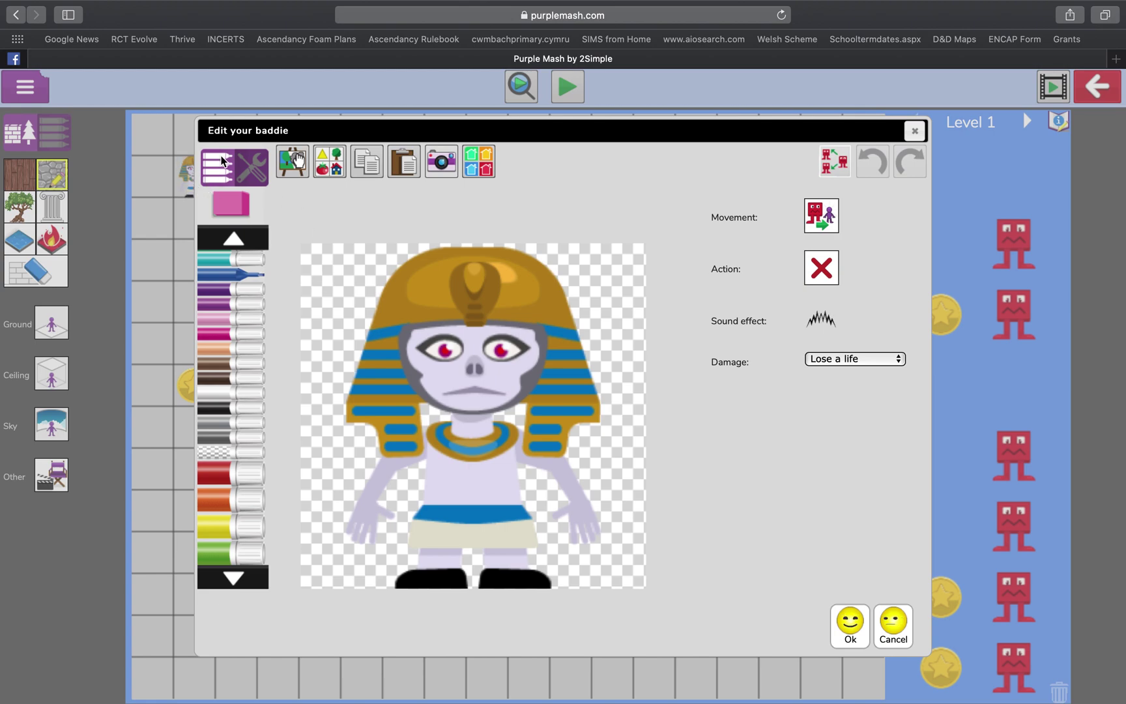
pyautogui.click(833, 162)
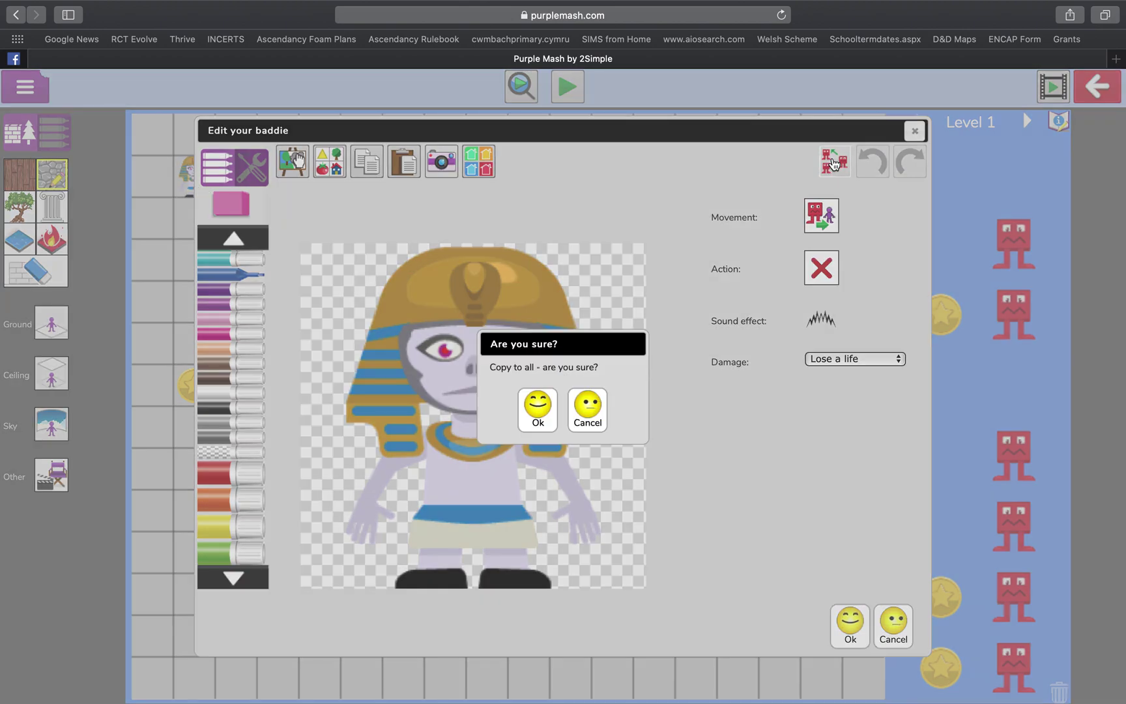
pyautogui.click(537, 419)
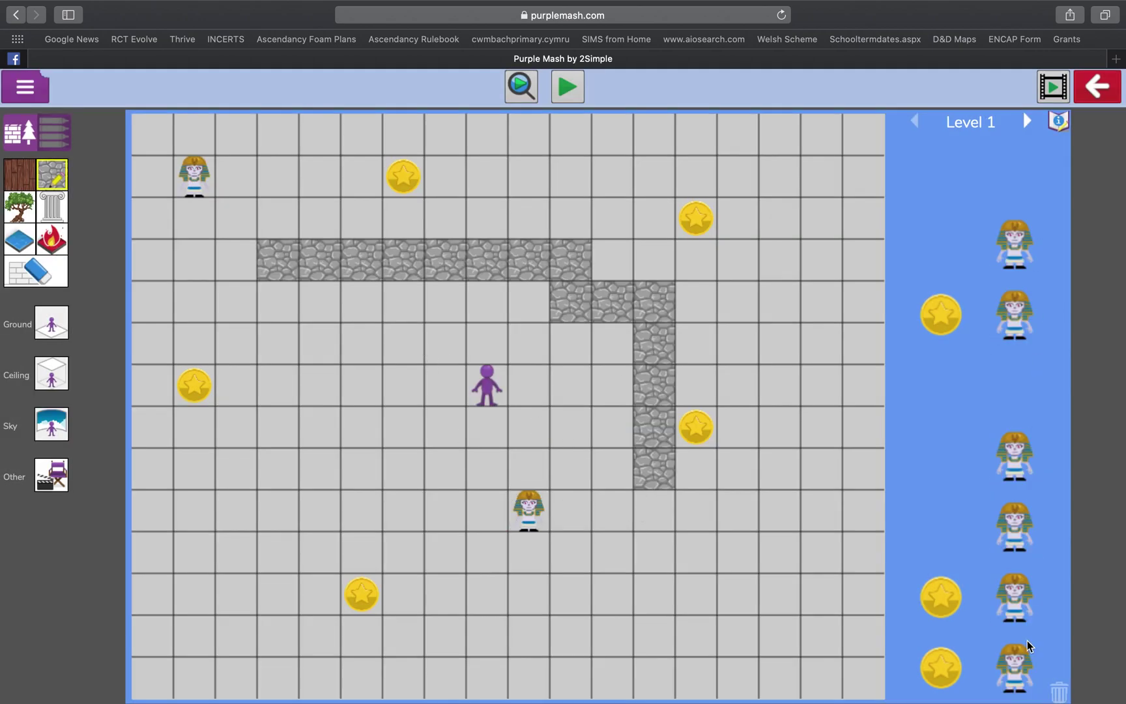
# - Change the picture of the coin behind the stone wall to the golden key clipart and copy it to all collection objects
pyautogui.click(697, 428)
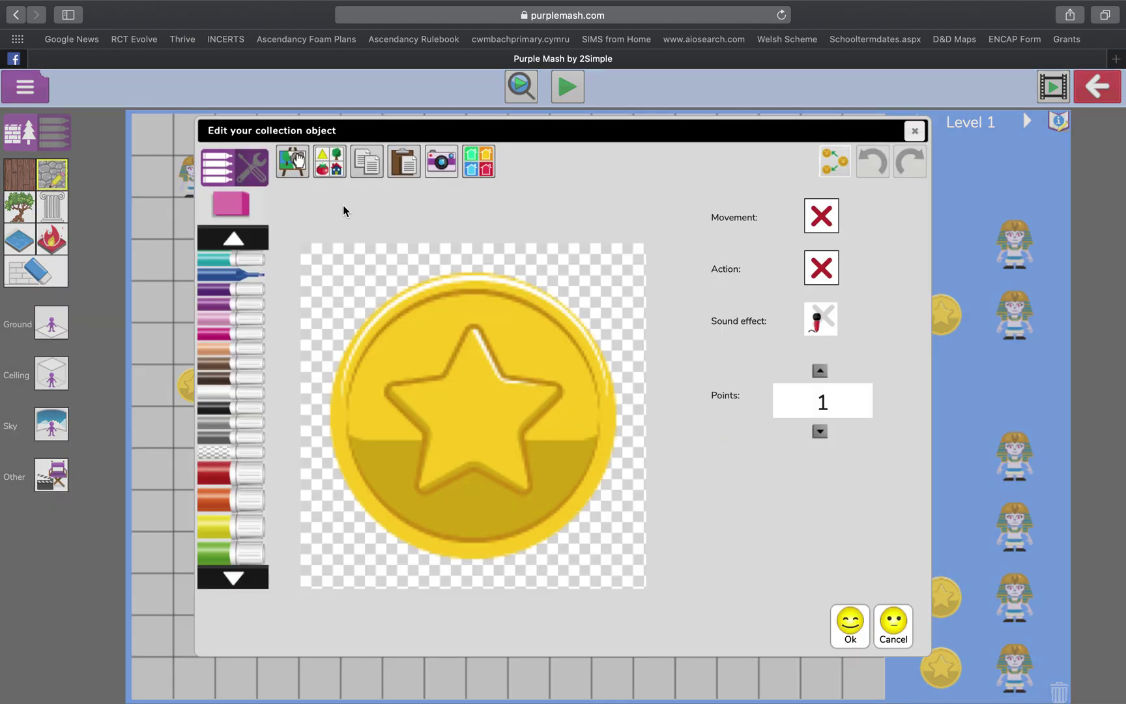
pyautogui.click(329, 171)
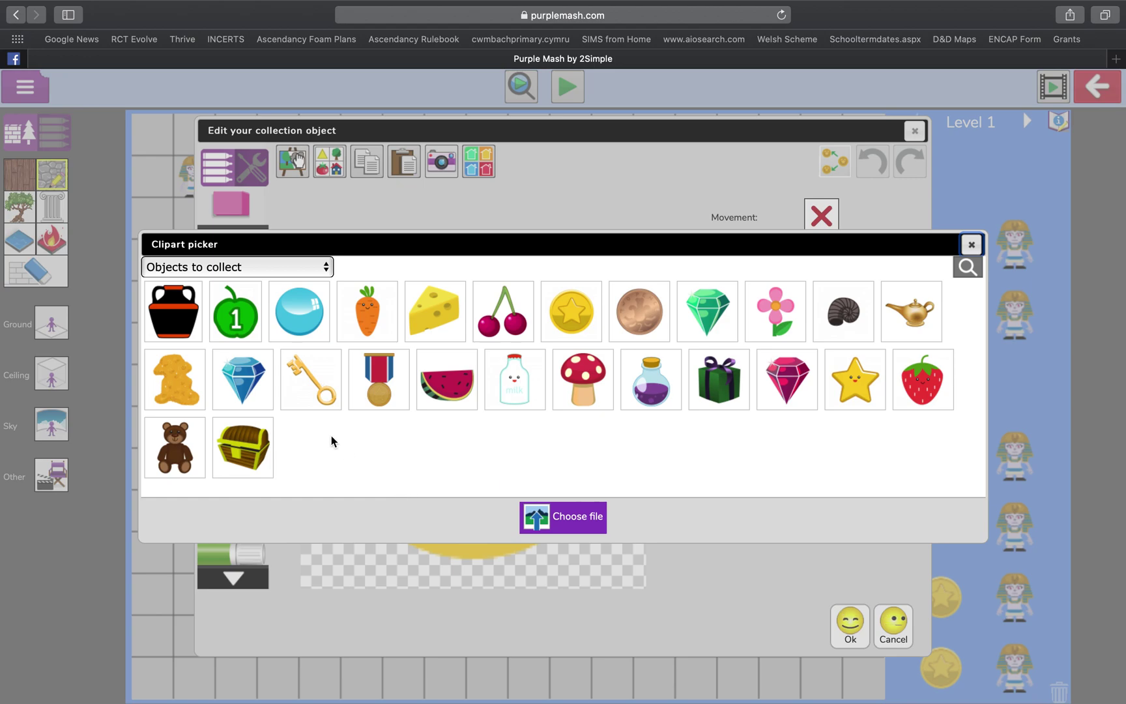
pyautogui.click(308, 388)
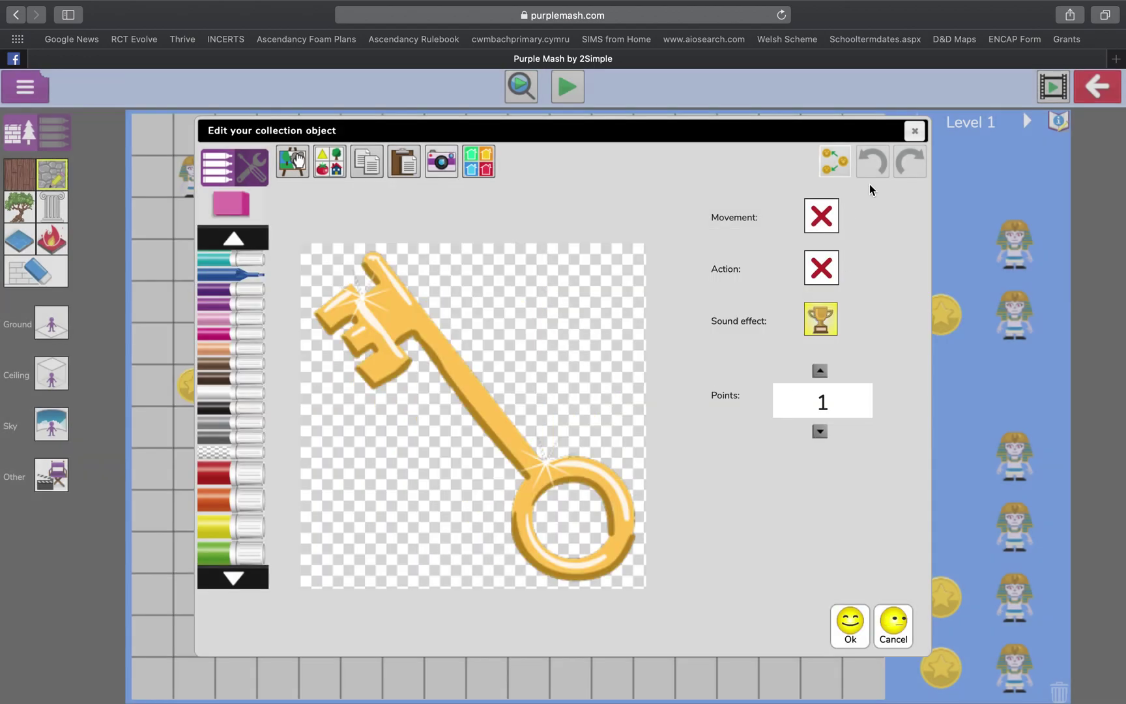
pyautogui.click(832, 163)
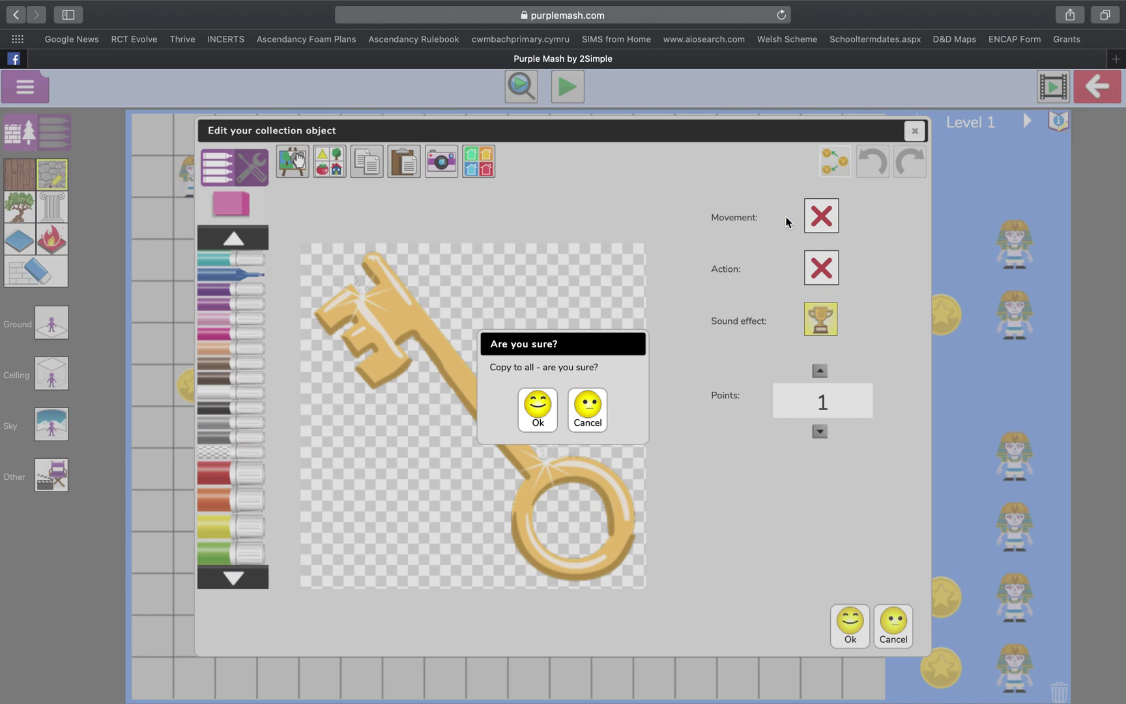
pyautogui.click(547, 412)
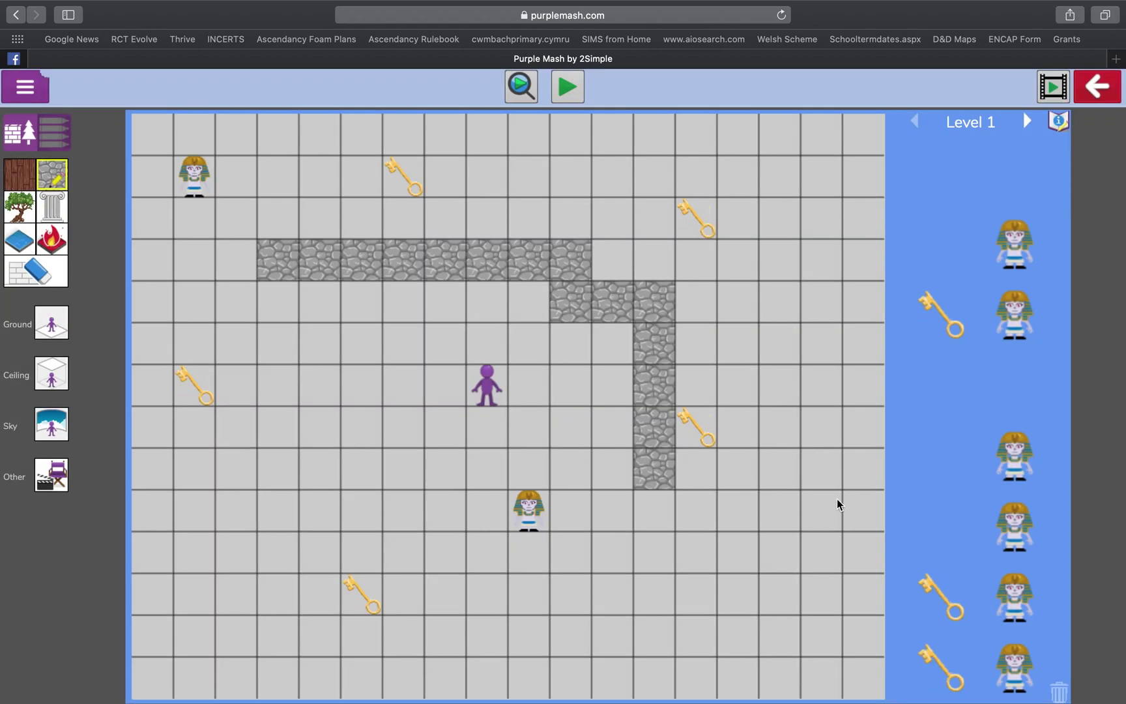
# - Set the movement of the pharaoh baddie below the player to "Move left to right"
pyautogui.doubleClick(520, 509)
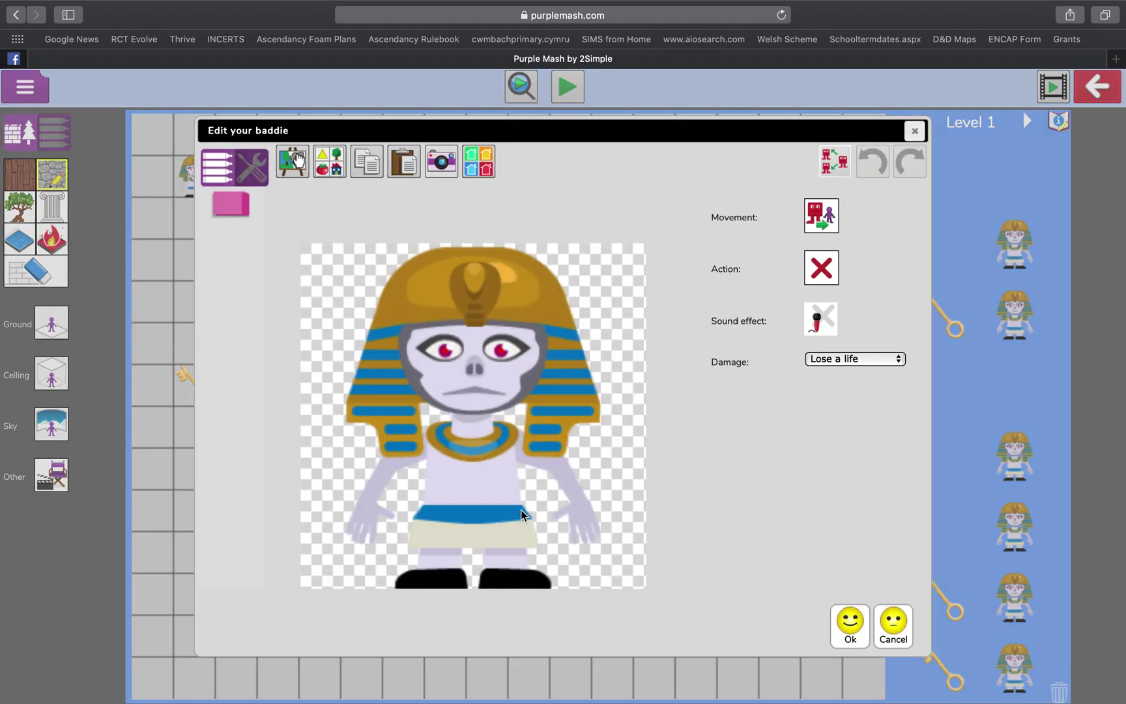
pyautogui.click(819, 223)
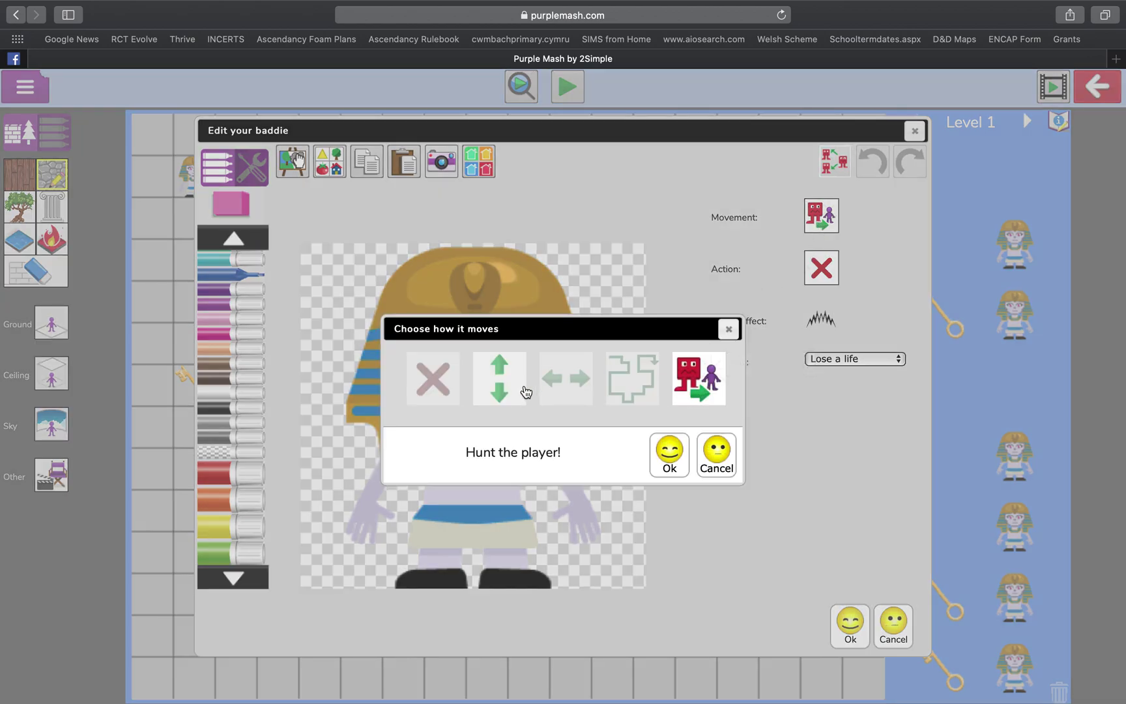
pyautogui.click(632, 378)
pyautogui.click(580, 385)
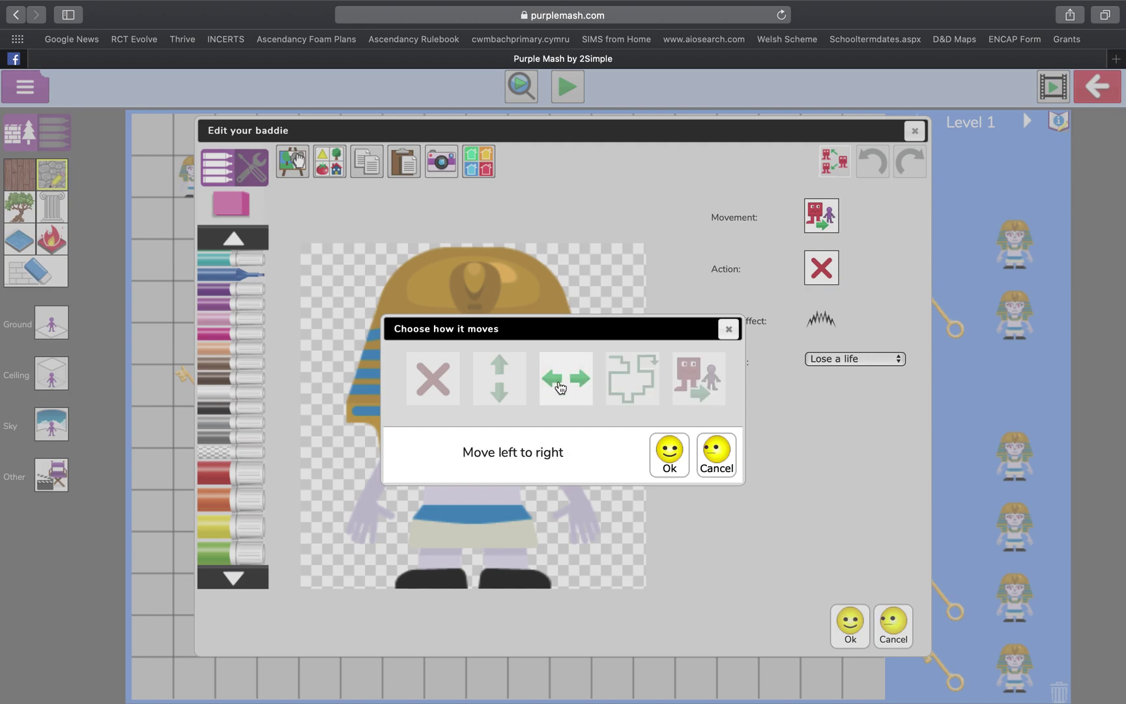
pyautogui.click(676, 450)
pyautogui.click(850, 626)
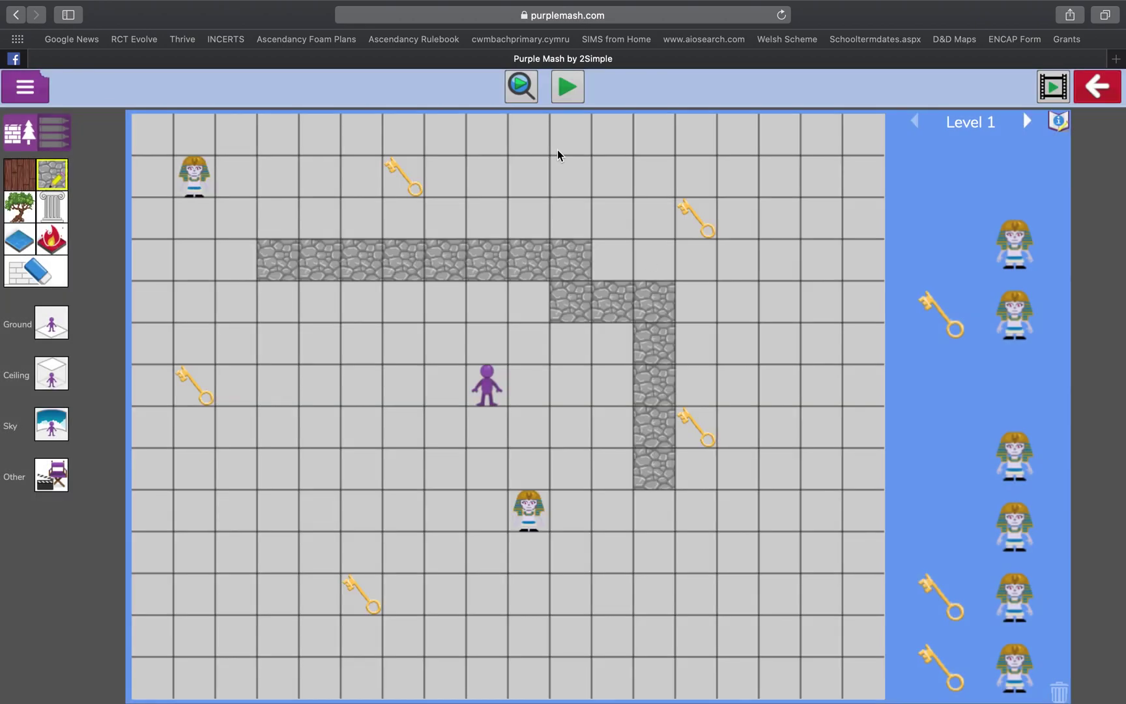
# - Test-play the game, steering to the stone wall's lower end and backing away to watch the patrolling pharaoh pass
pyautogui.click(566, 94)
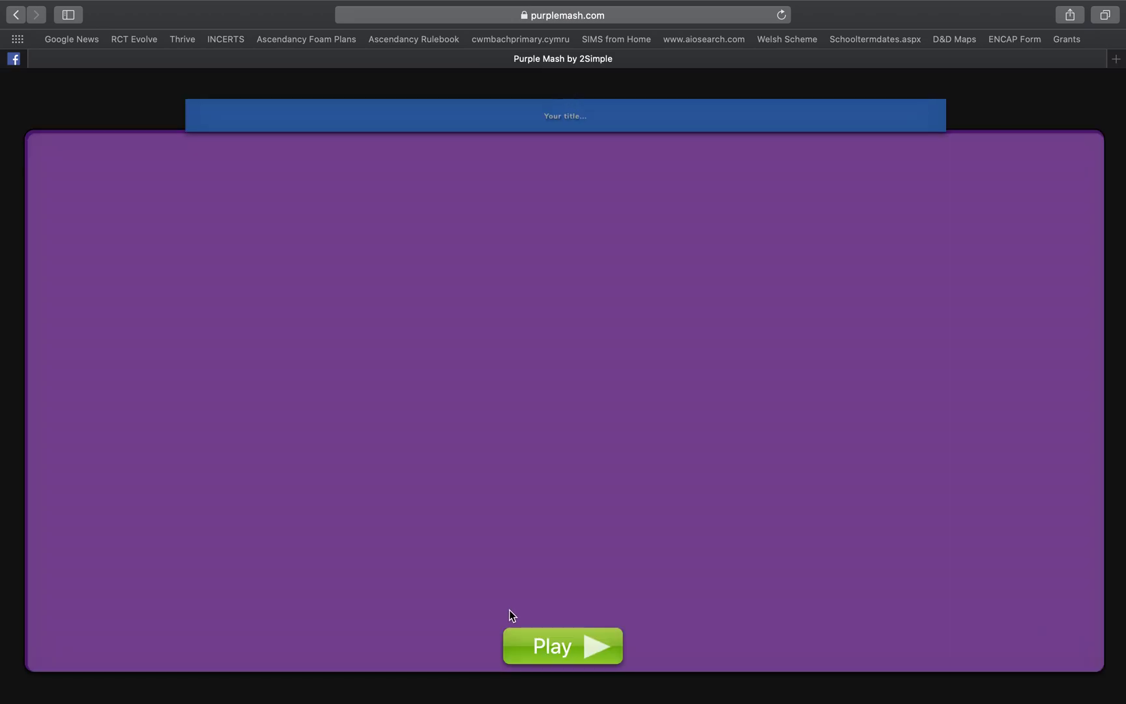
pyautogui.click(548, 645)
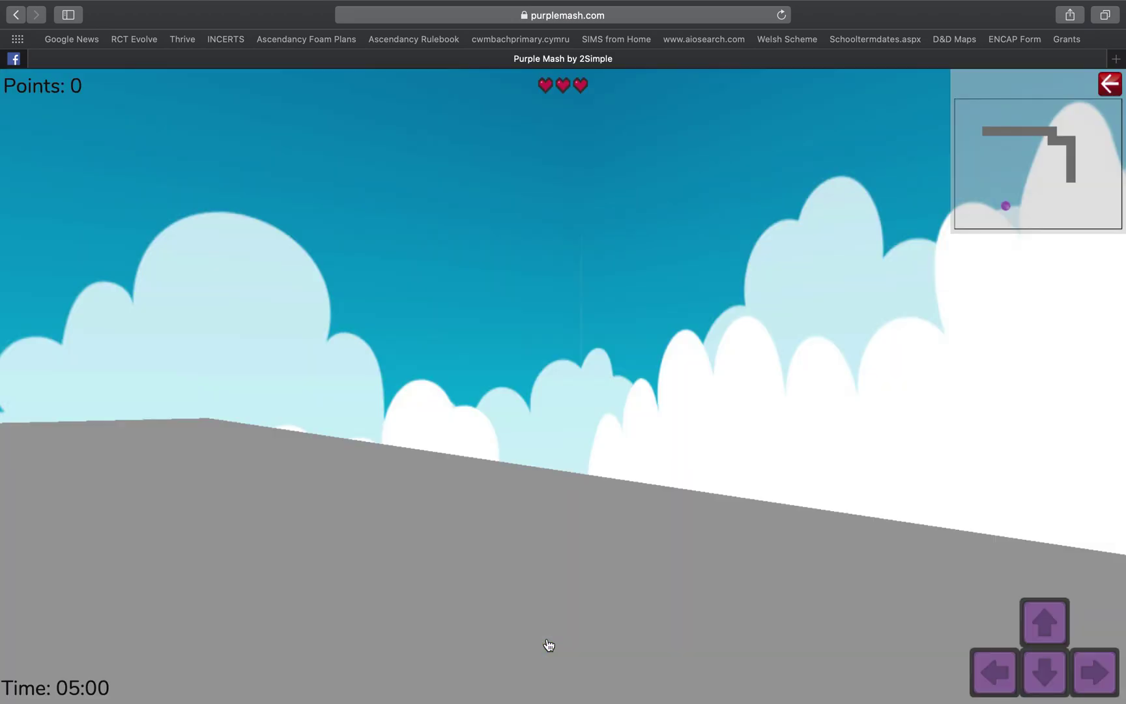
pyautogui.press('Right')
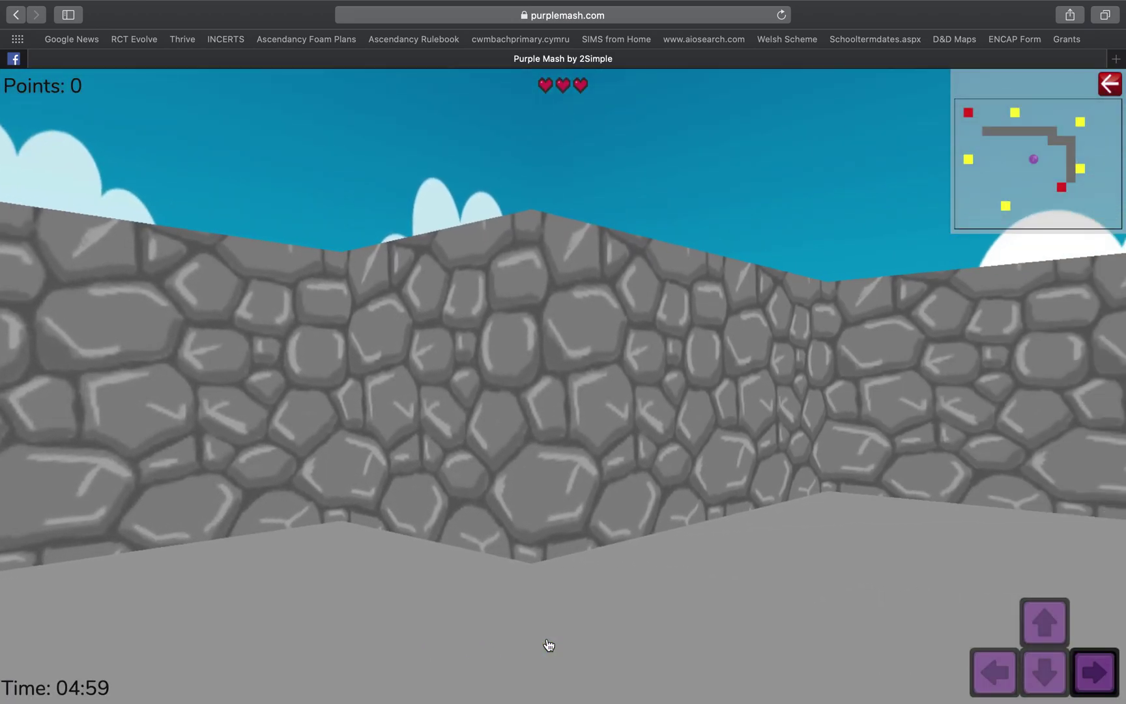
pyautogui.press('Right')
pyautogui.press('Up')
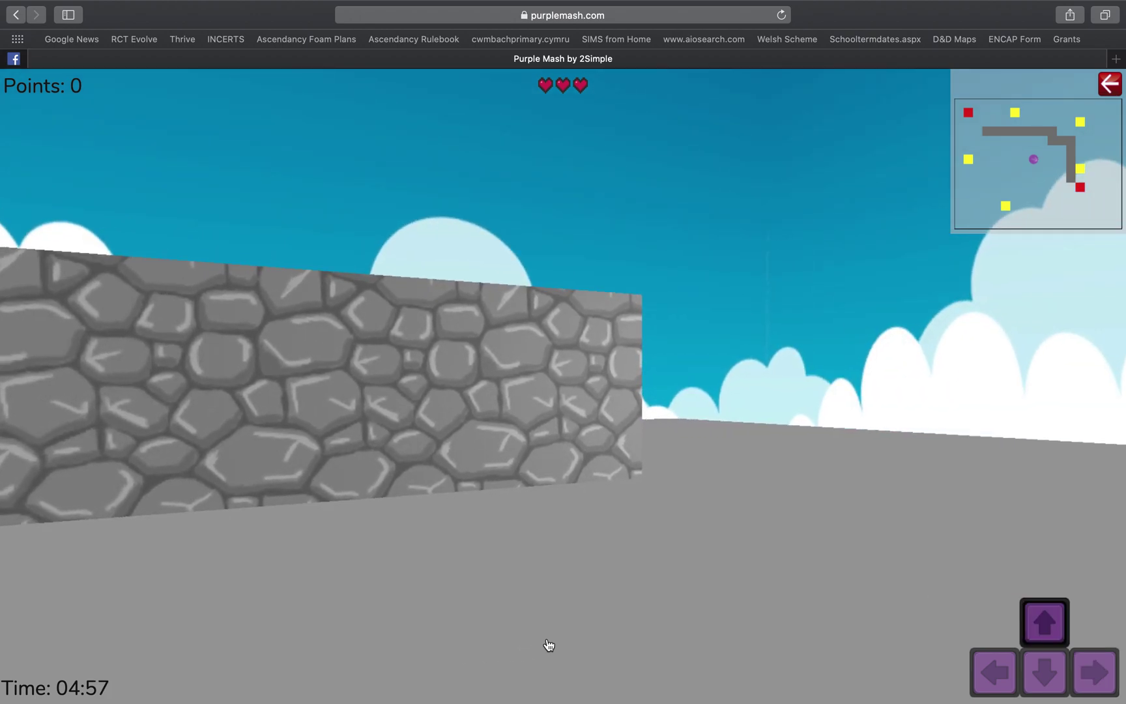
pyautogui.press('Right')
pyautogui.press('Left')
pyautogui.press('Left')
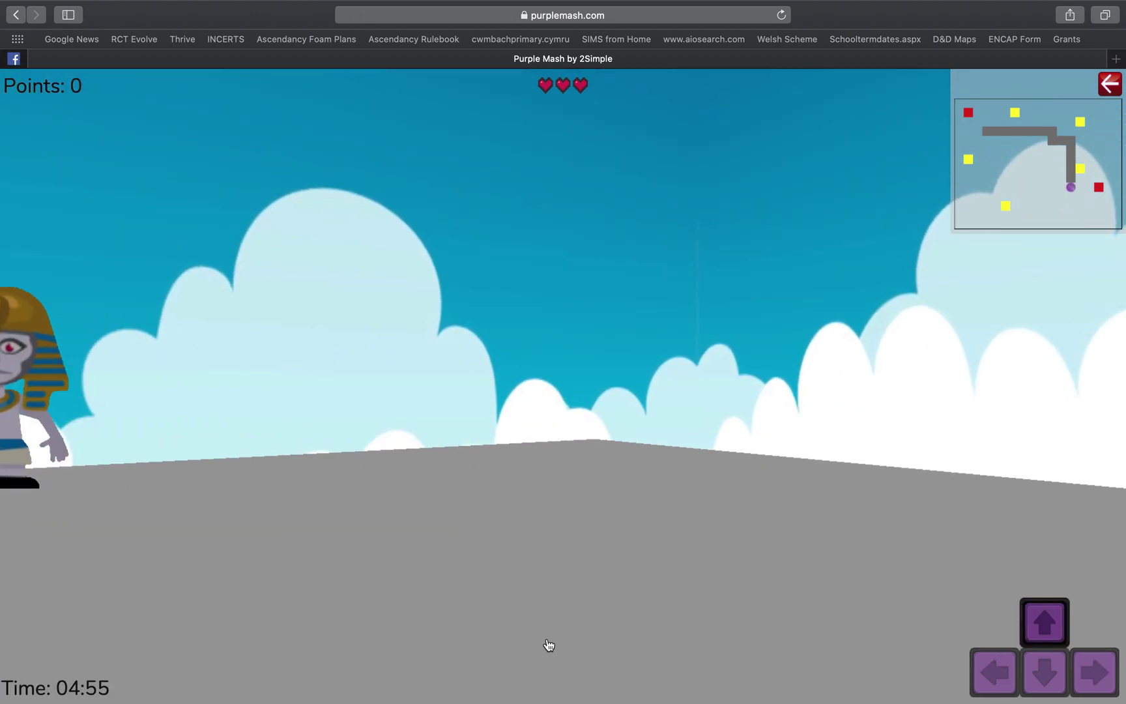
pyautogui.press('Down')
pyautogui.press('Left')
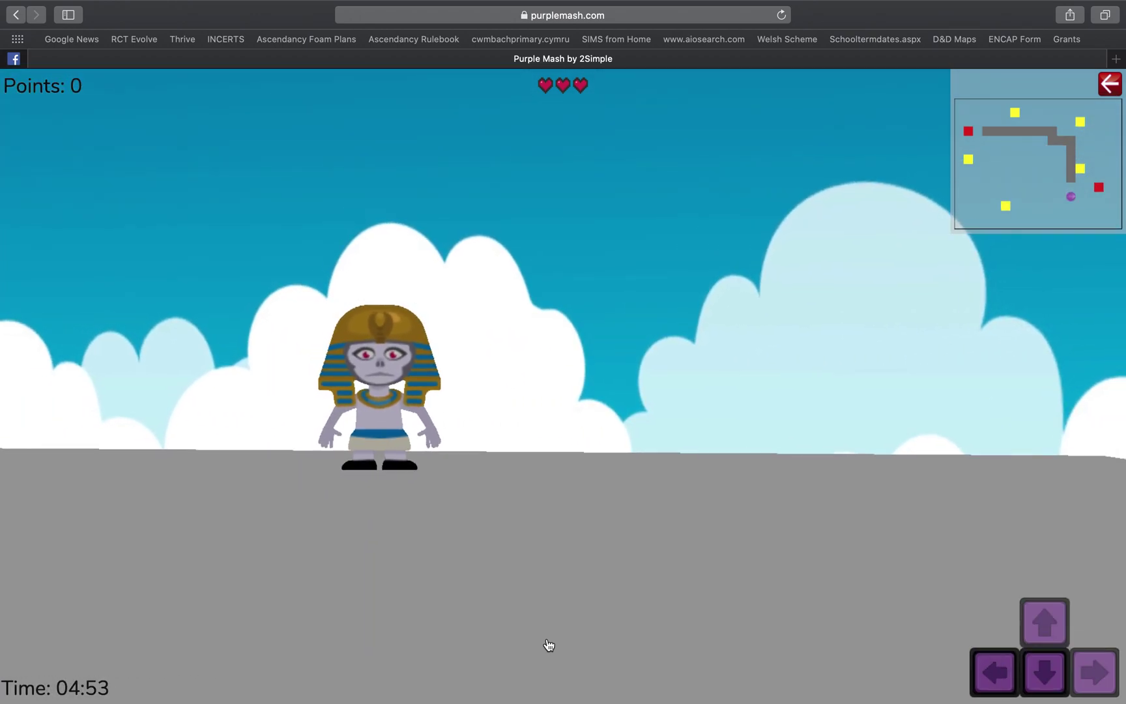
pyautogui.press('Left')
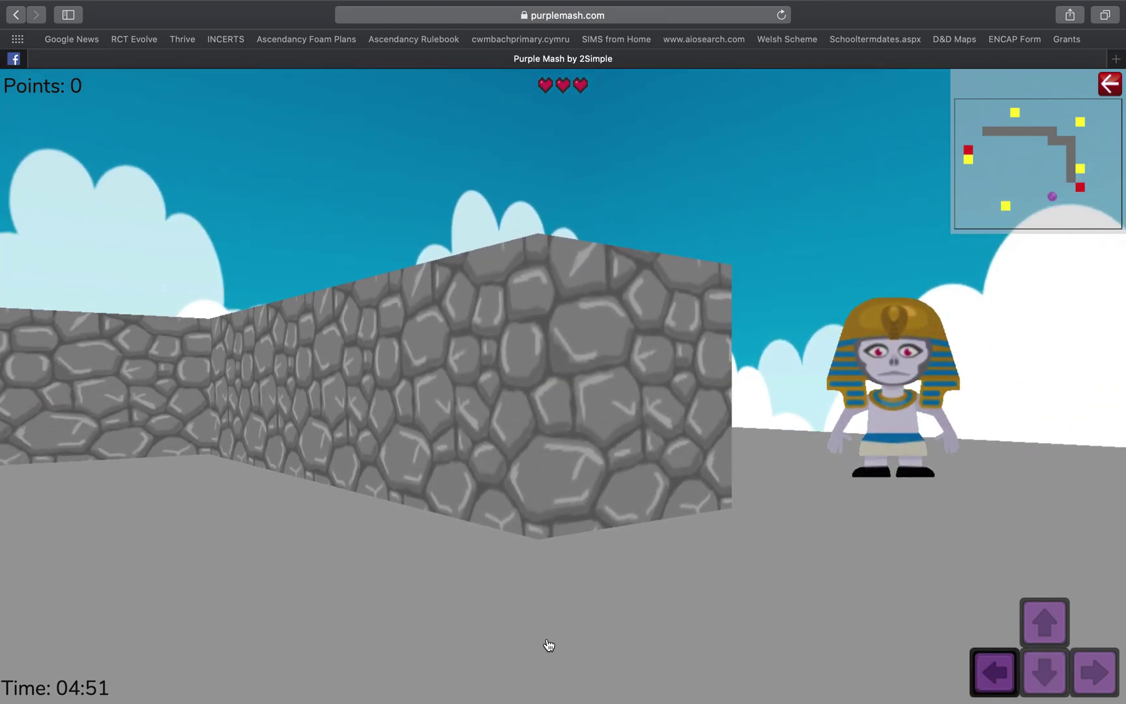
pyautogui.press('Left')
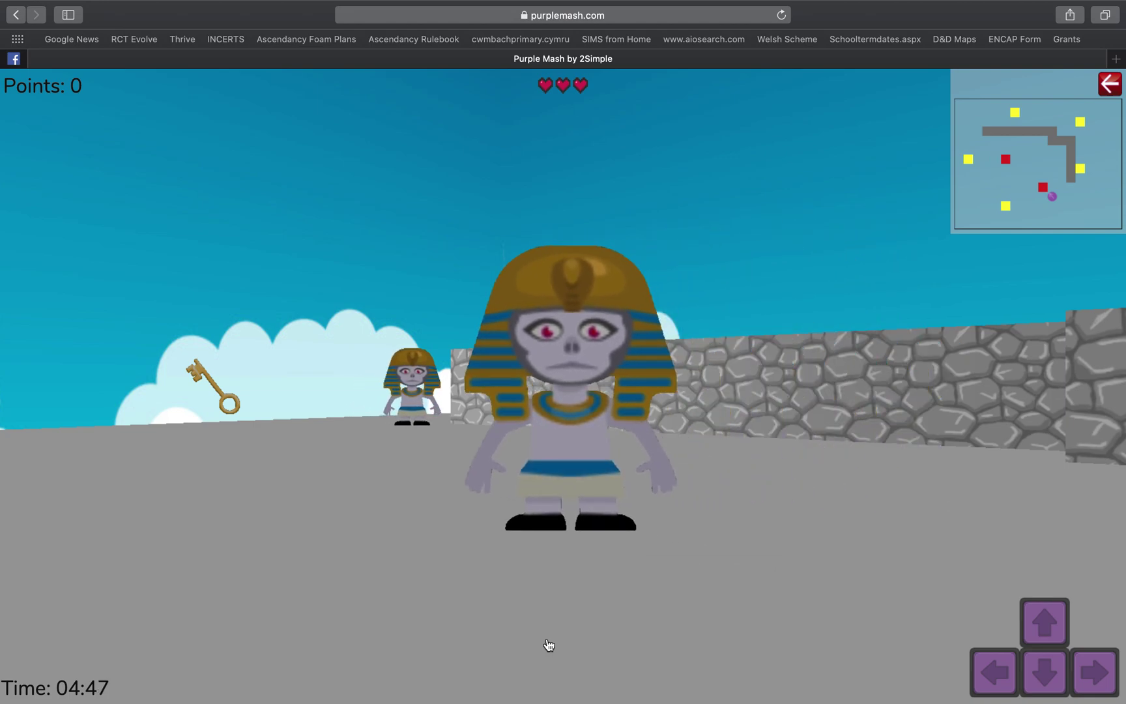
# - Steer around the wall's lower end and collect the two keys on its far side
pyautogui.press('Right')
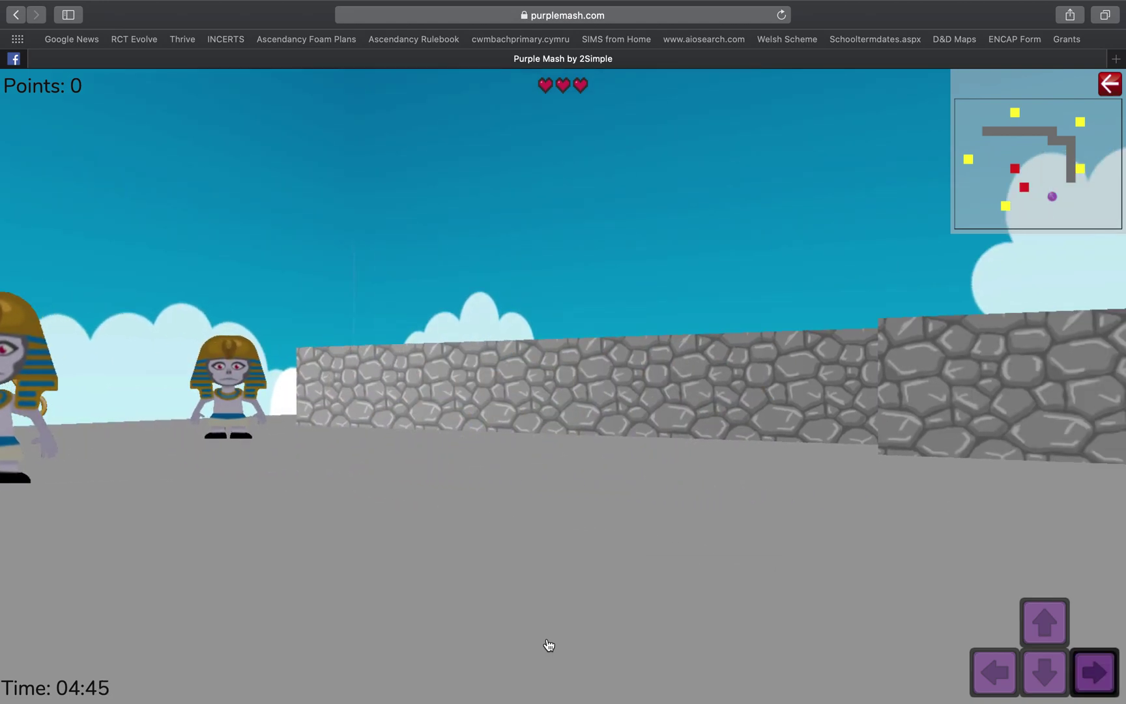
pyautogui.press('Up')
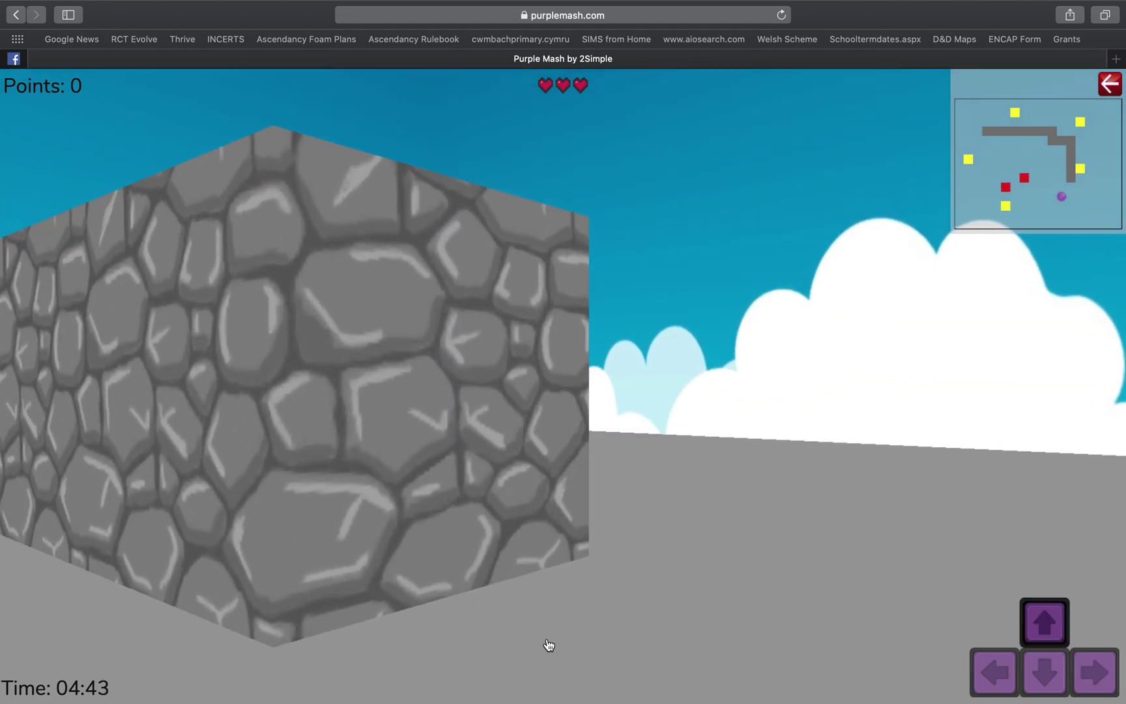
pyautogui.press('Left')
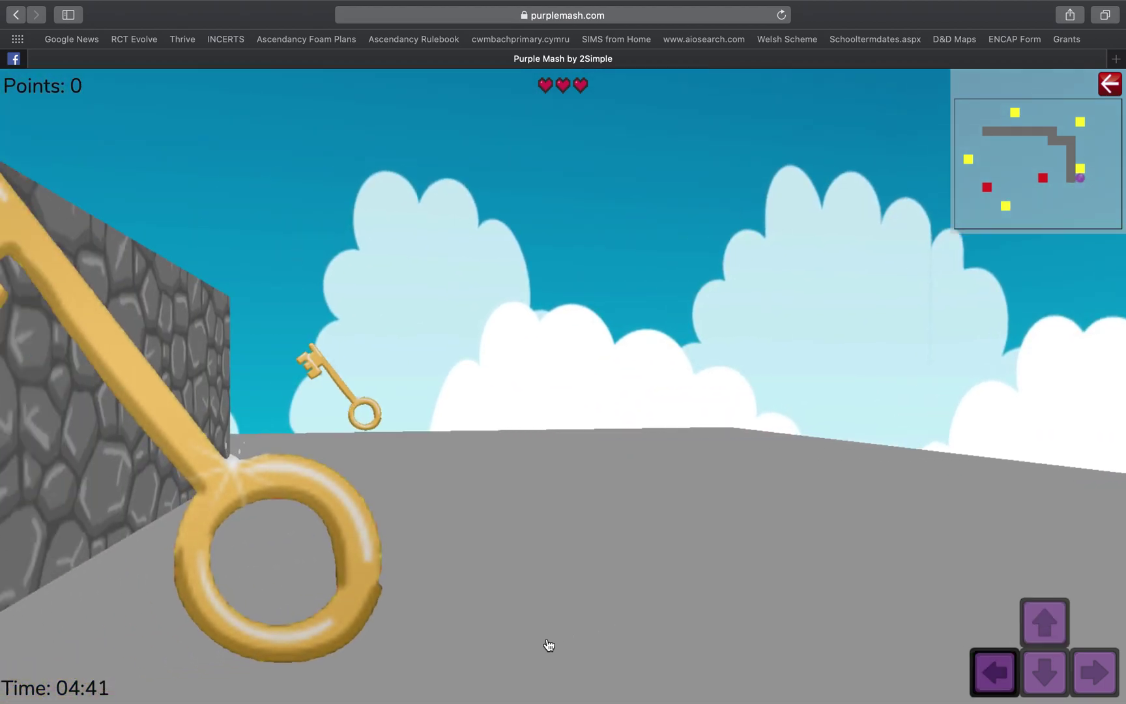
pyautogui.press('Up')
pyautogui.press('Left')
pyautogui.press('Up')
pyautogui.press('Left')
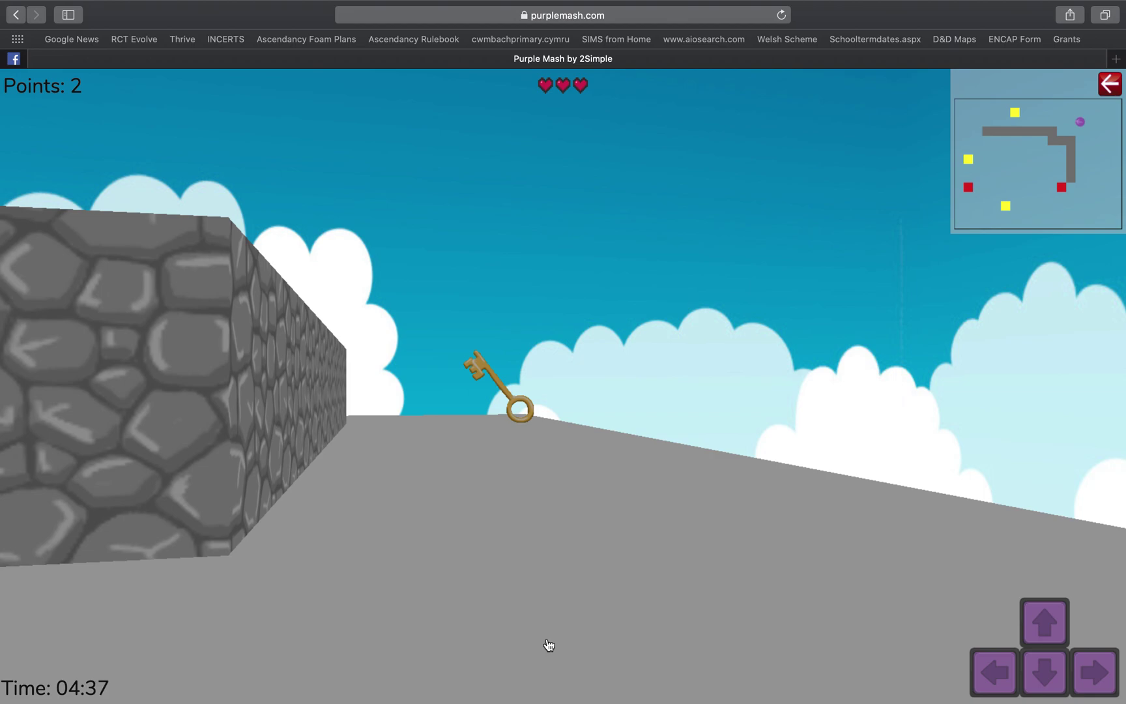
# - Run into the hunting pharaoh beside the wall, head back around toward the remaining keys, and exit to the editor
pyautogui.press('Left')
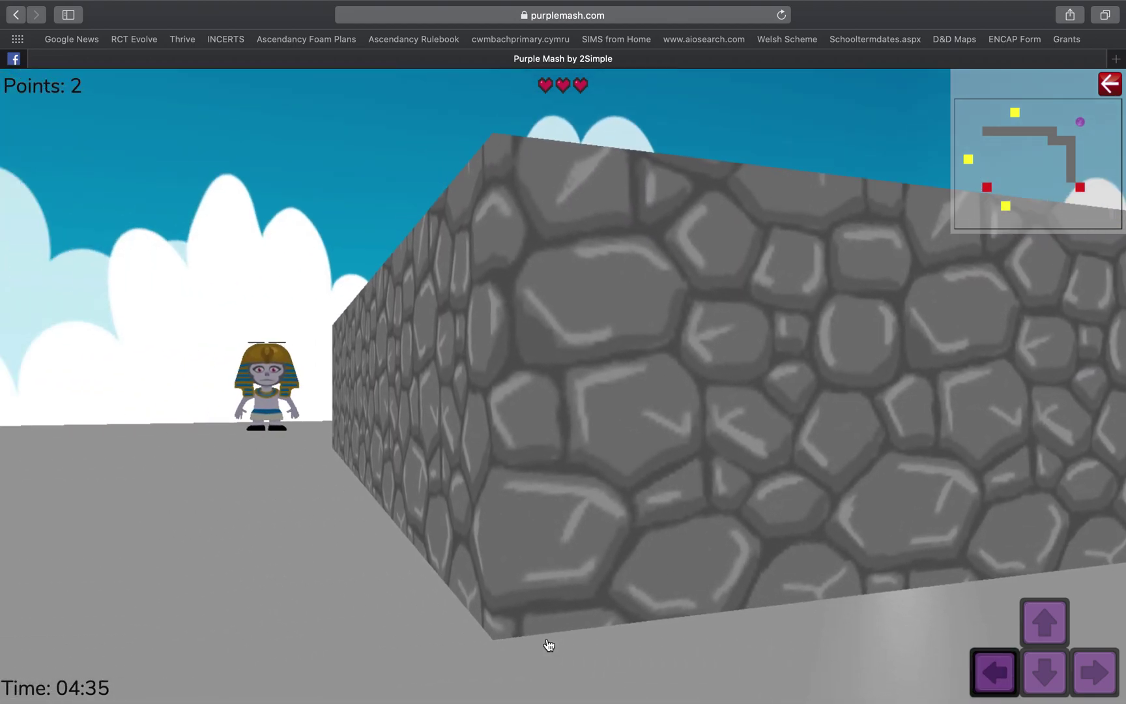
pyautogui.press('Up')
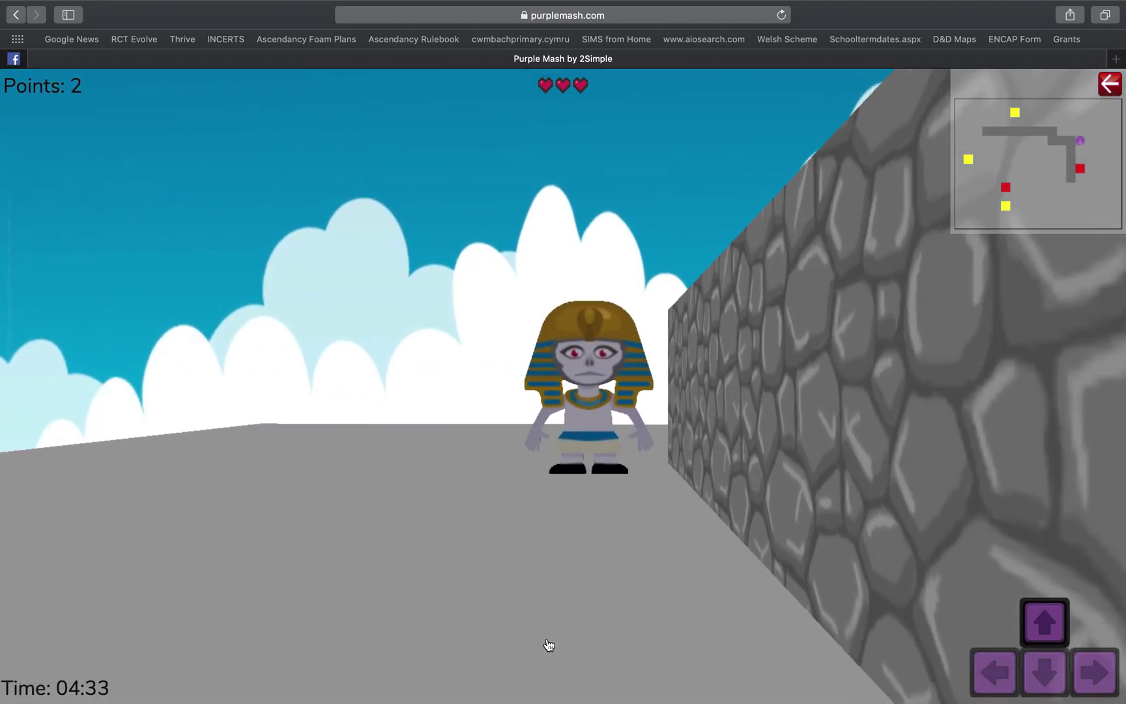
pyautogui.press('Up')
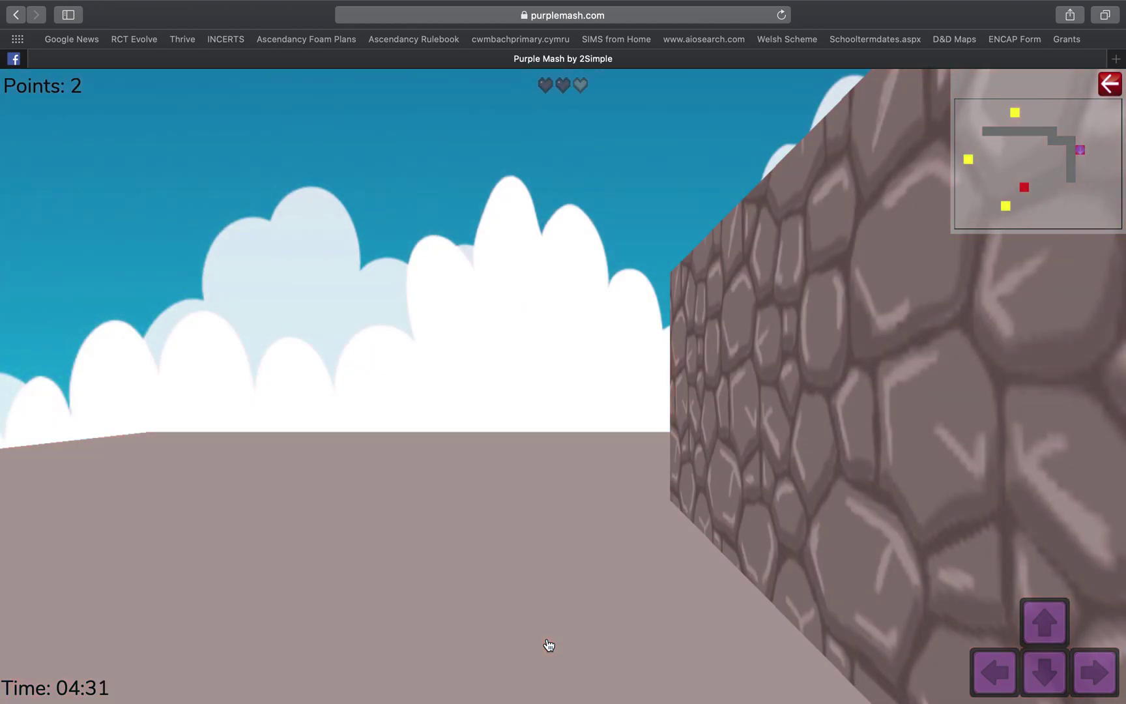
pyautogui.press('Up')
pyautogui.press('Right')
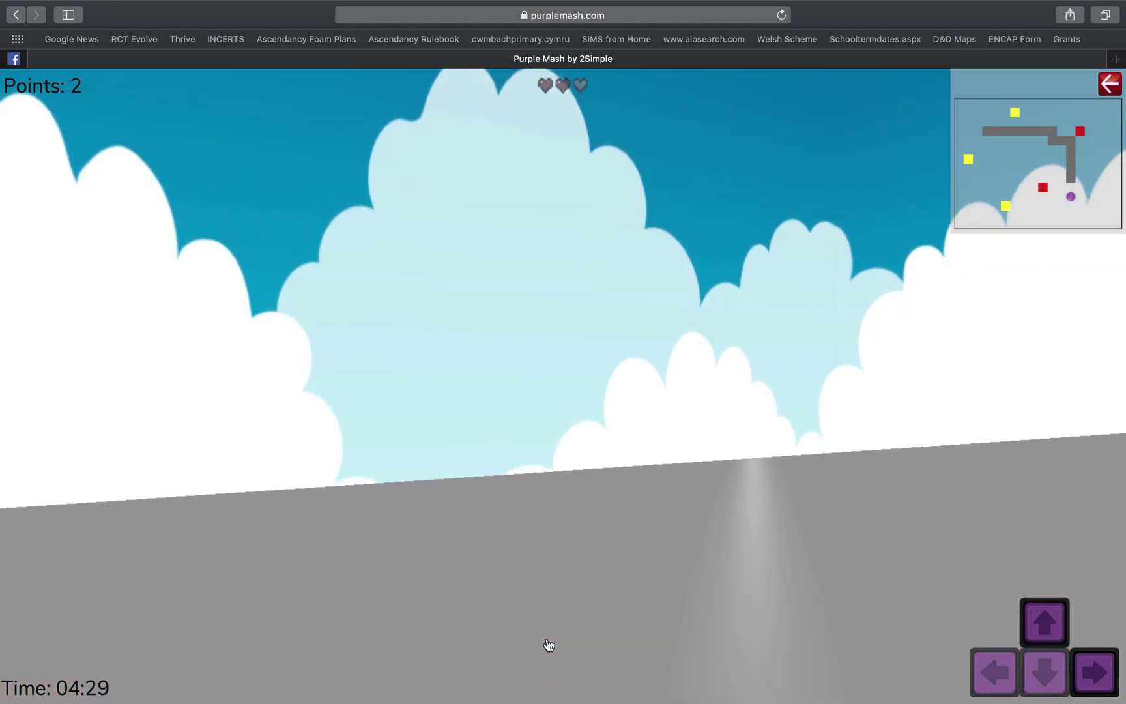
pyautogui.press('Right')
pyautogui.press('Up')
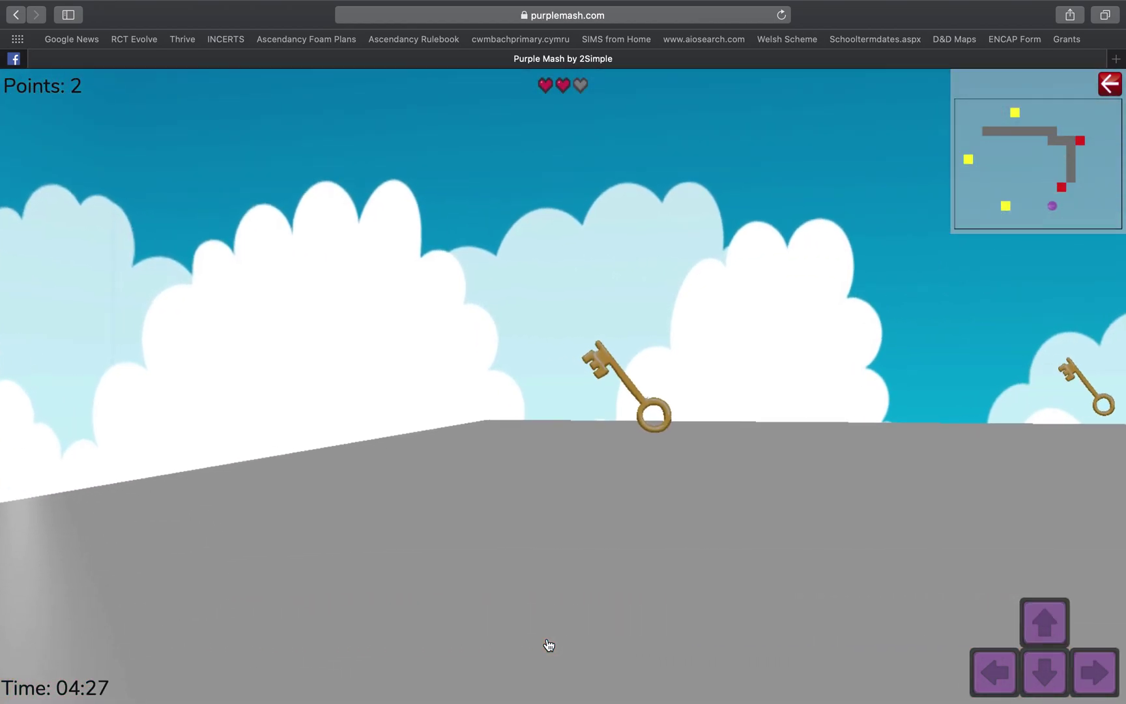
pyautogui.click(1110, 84)
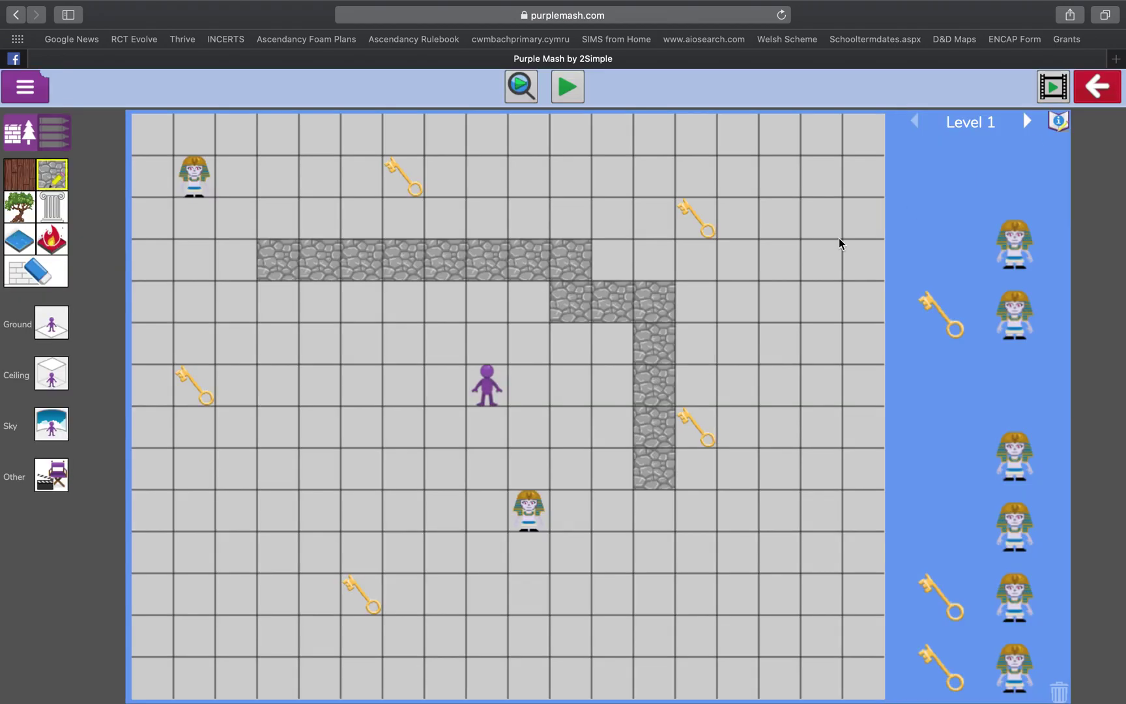
# - Set the level's sky background to Spooky scene
pyautogui.click(54, 430)
pyautogui.moveTo(723, 370)
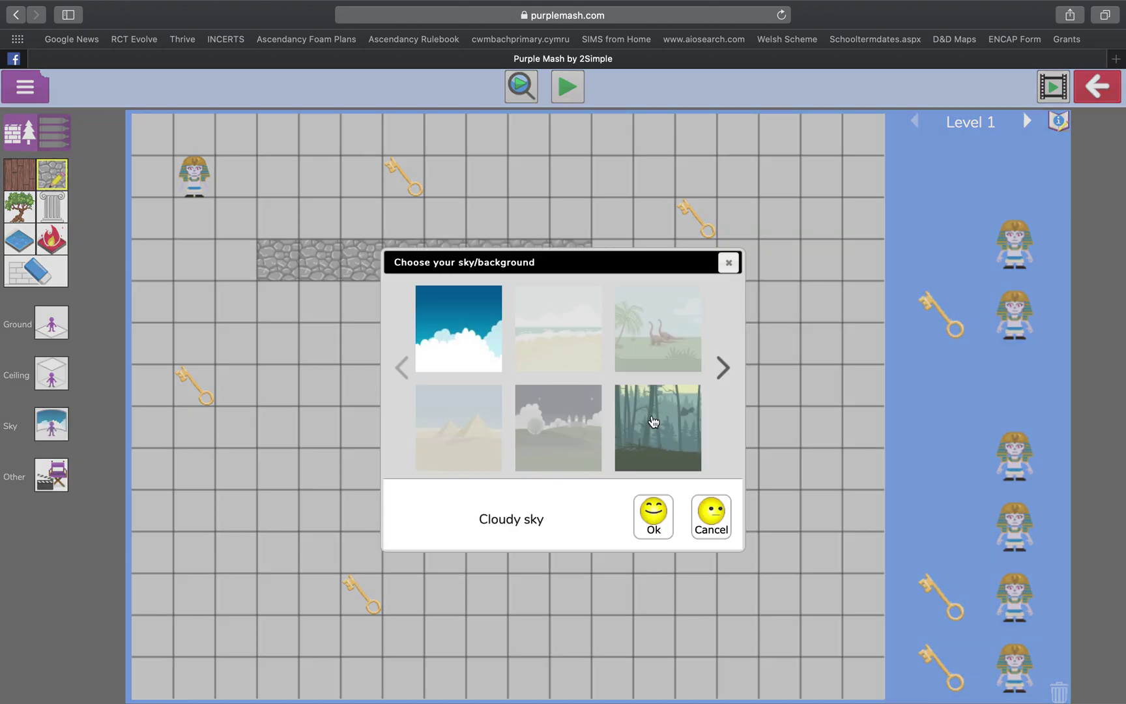
pyautogui.click(723, 369)
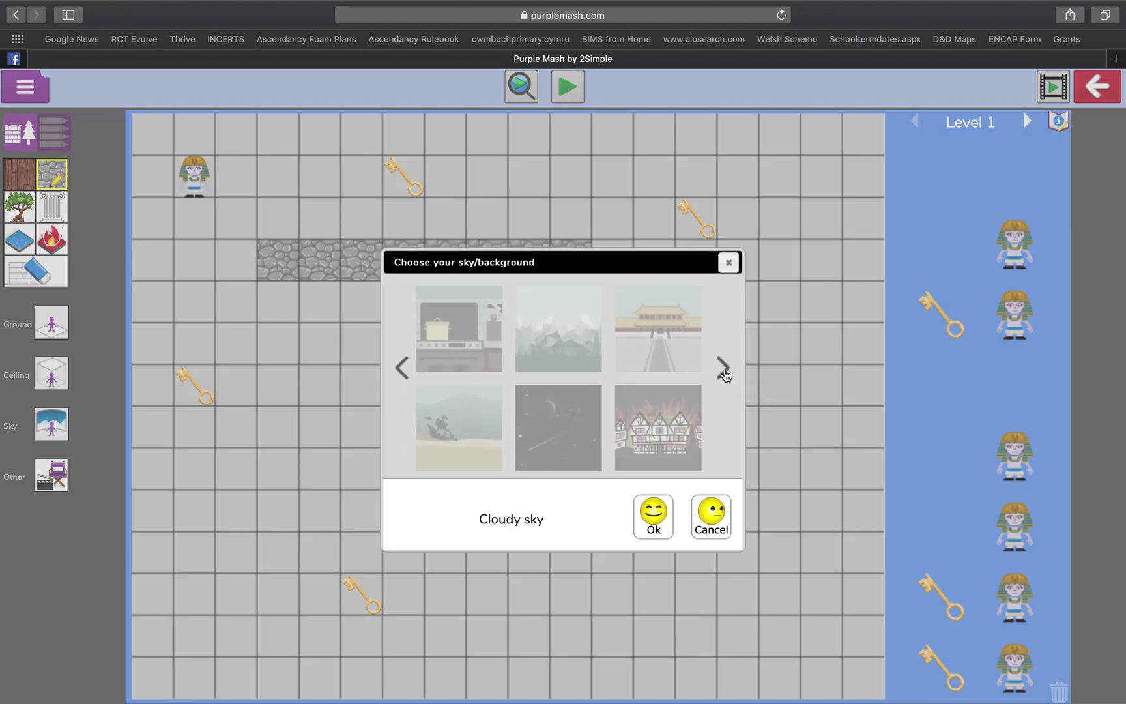
pyautogui.click(724, 369)
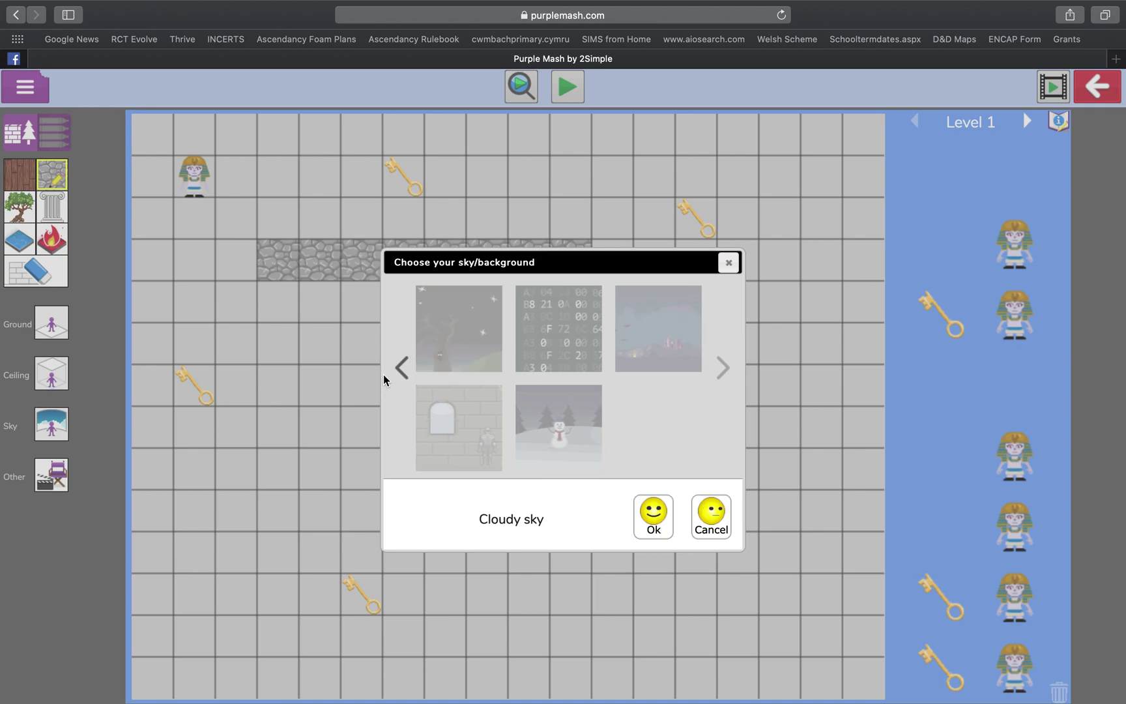
pyautogui.click(449, 340)
pyautogui.click(653, 515)
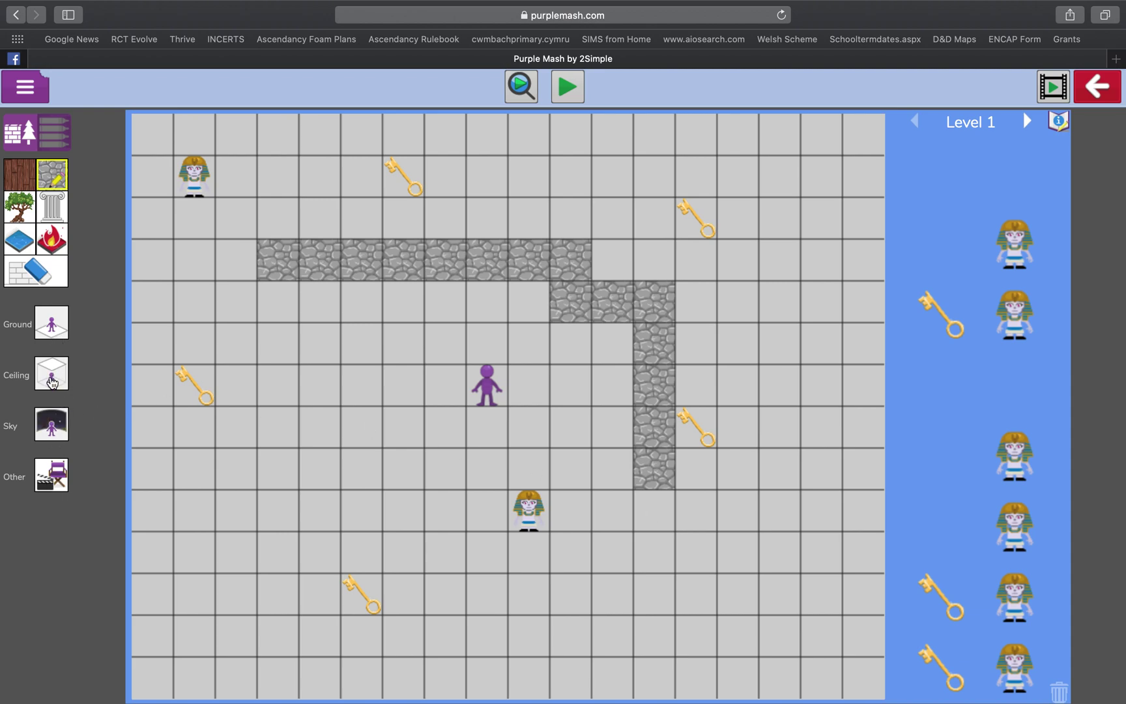
# - Change the ground to sand and place four fire tiles above and to the right of the key beside the vertical stone wall
pyautogui.click(60, 331)
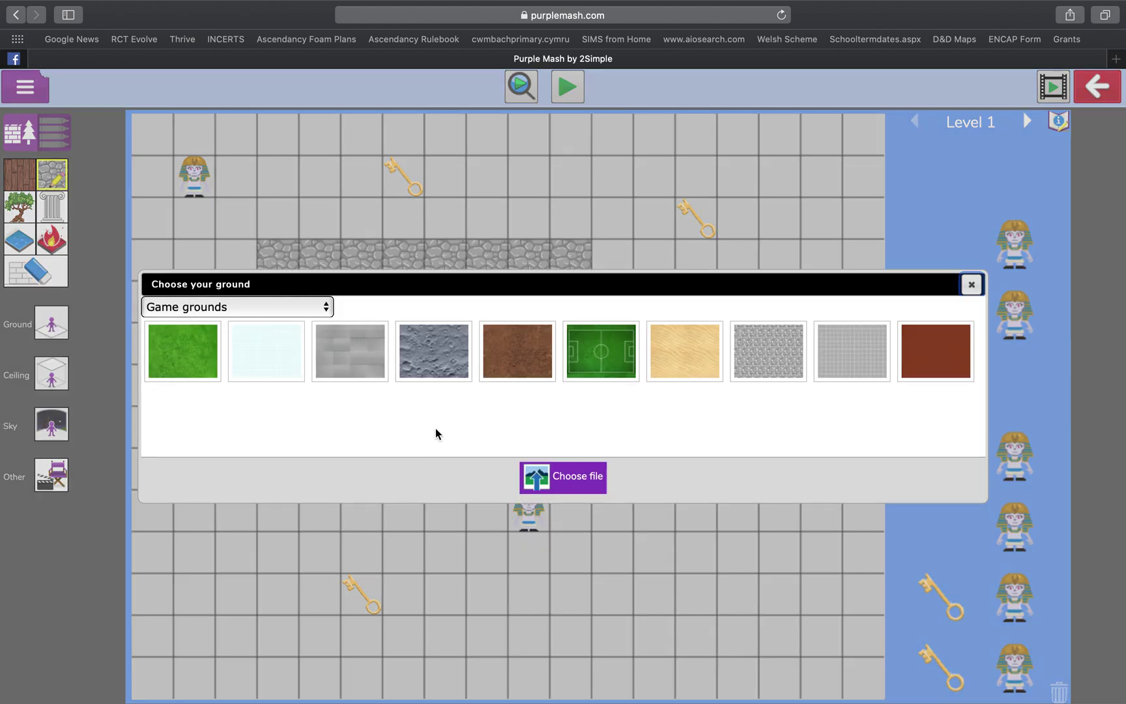
pyautogui.click(682, 368)
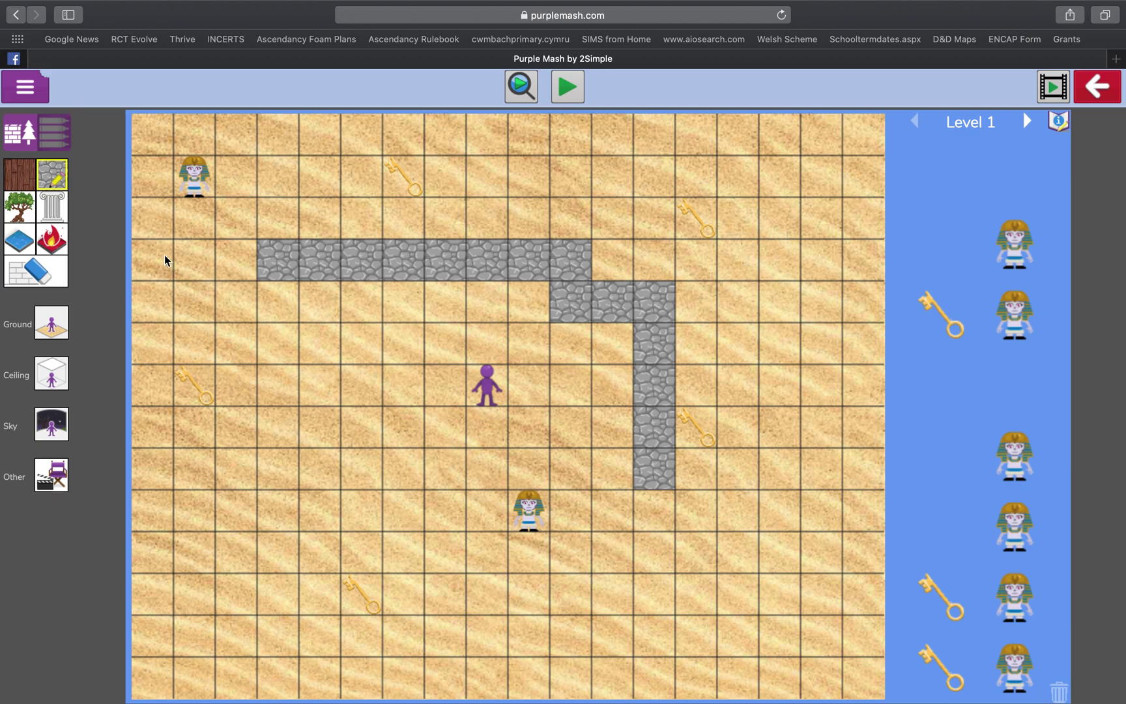
pyautogui.click(57, 246)
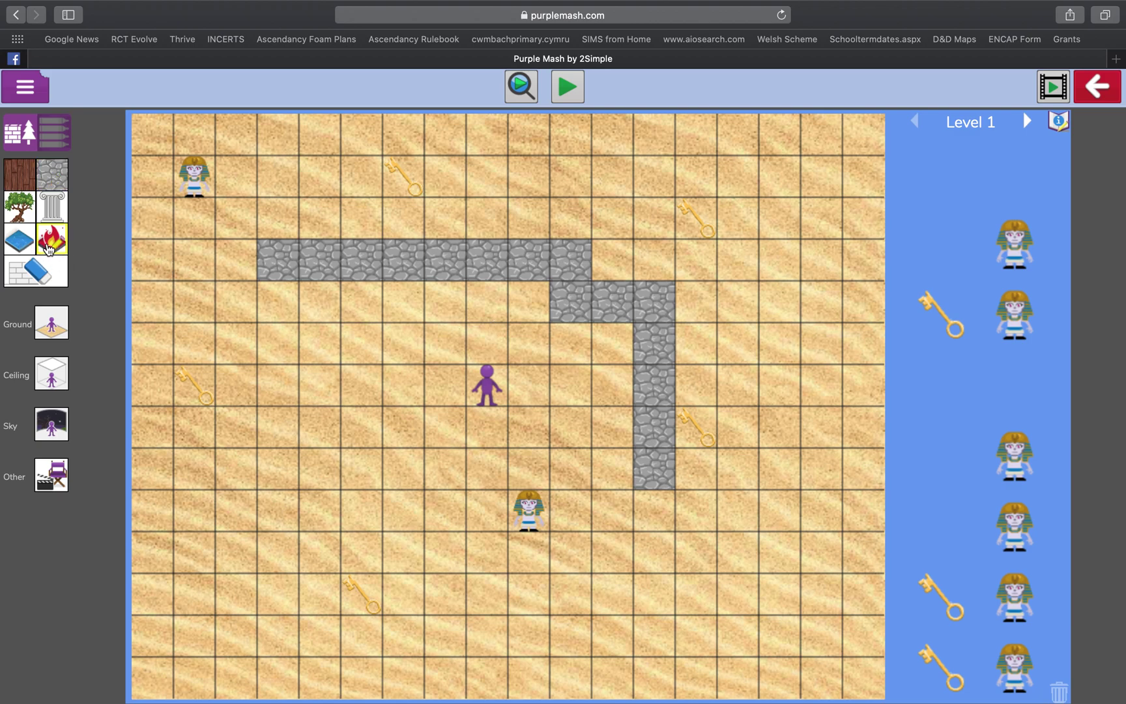
pyautogui.click(742, 469)
pyautogui.click(743, 429)
pyautogui.click(740, 390)
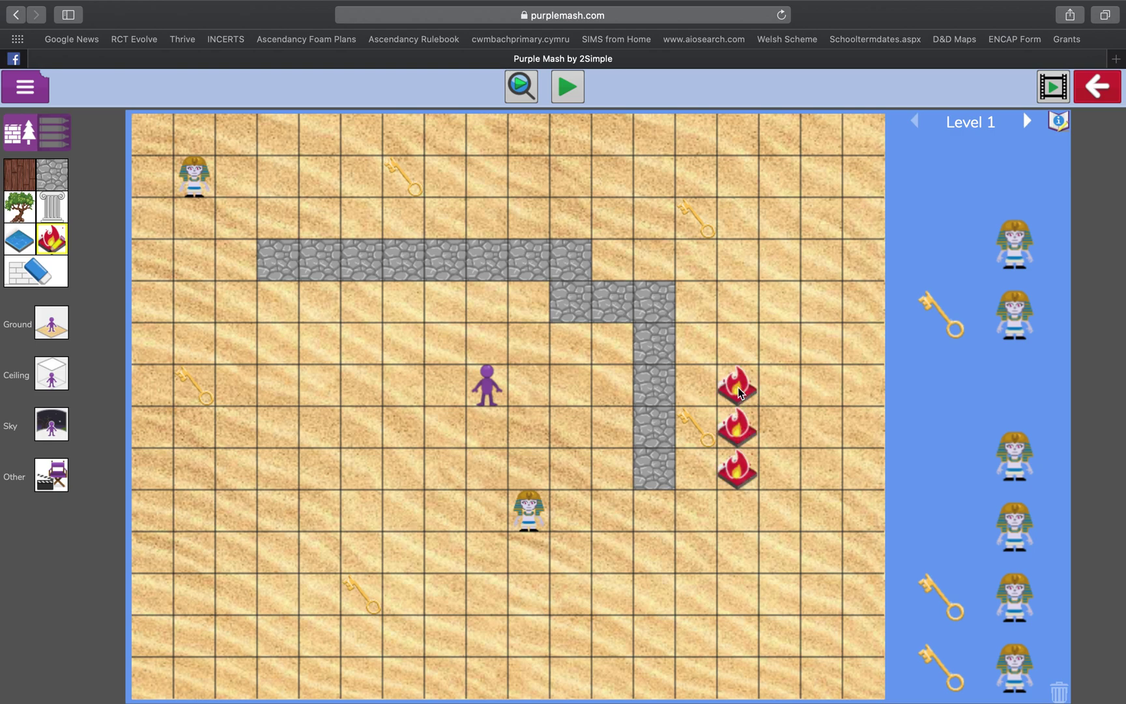
pyautogui.click(701, 391)
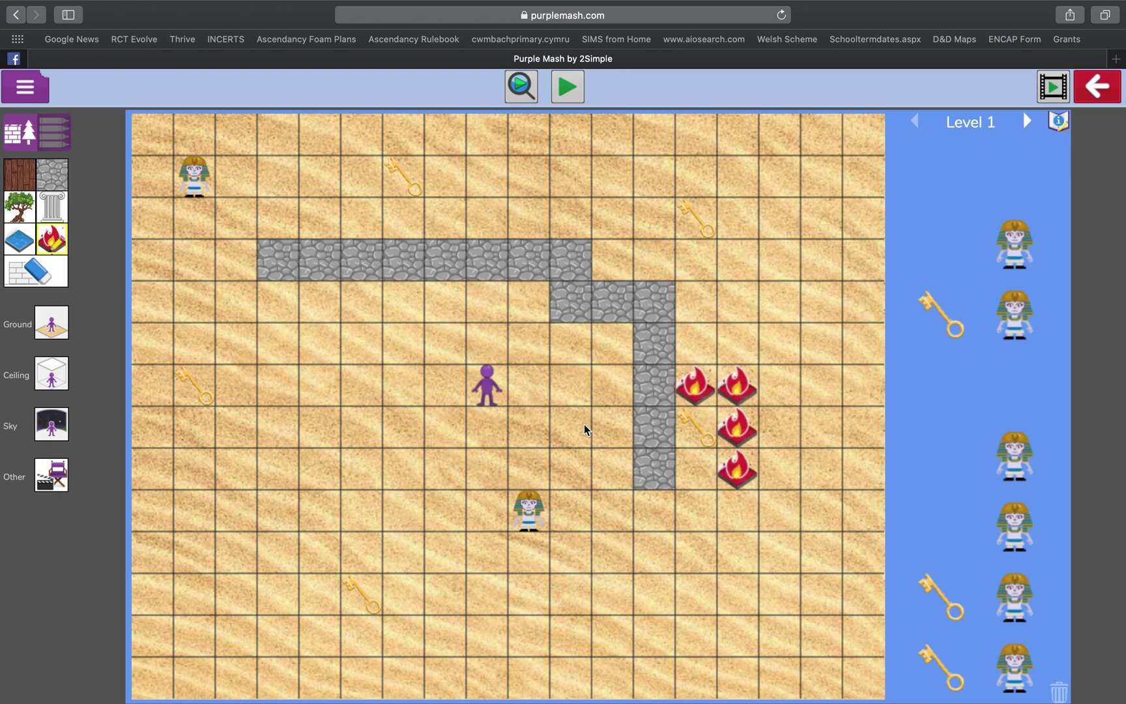
# - Place three trees: one below the leftmost key, one under the horizontal stone wall and one right of the upper-right key
pyautogui.click(17, 209)
pyautogui.click(213, 417)
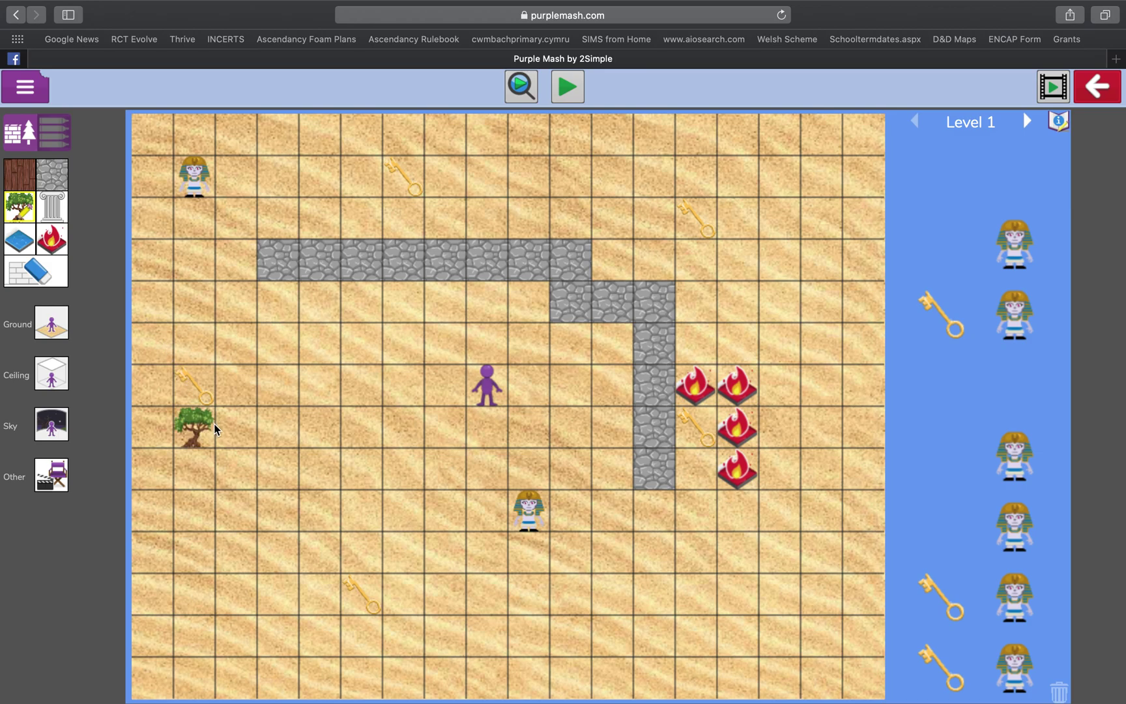
pyautogui.click(350, 319)
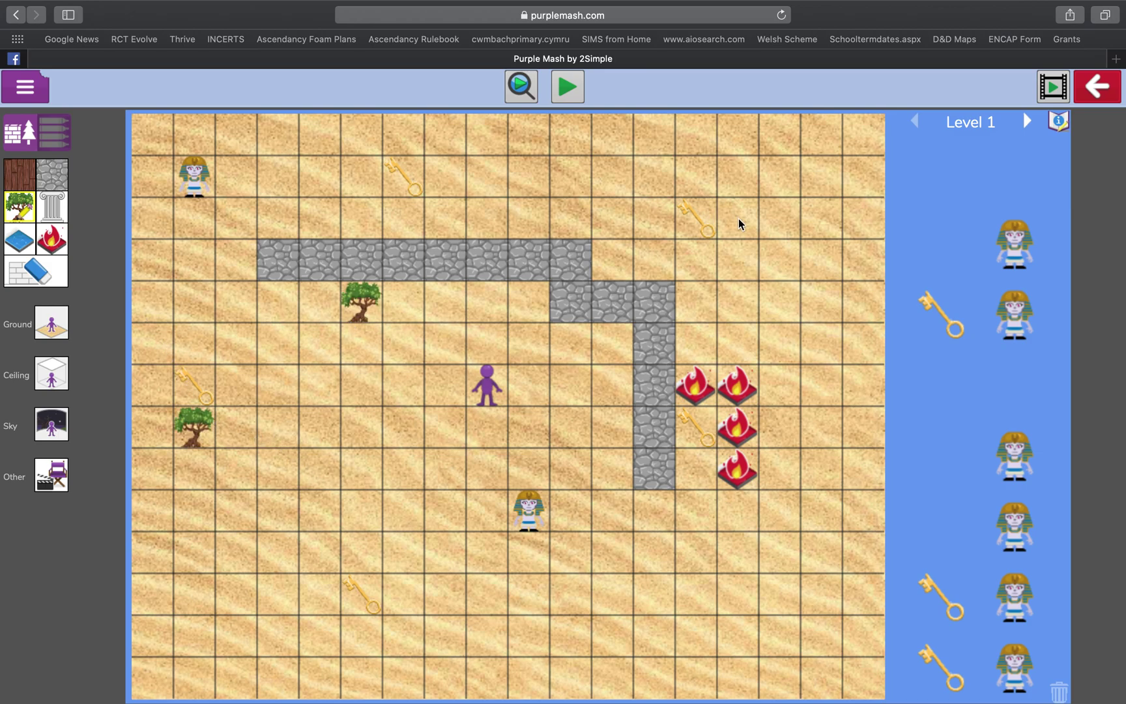
pyautogui.click(794, 213)
# - Test-play the game, steering around the wall's lower end past the pharaoh to collect the key enclosed by fire
pyautogui.click(566, 87)
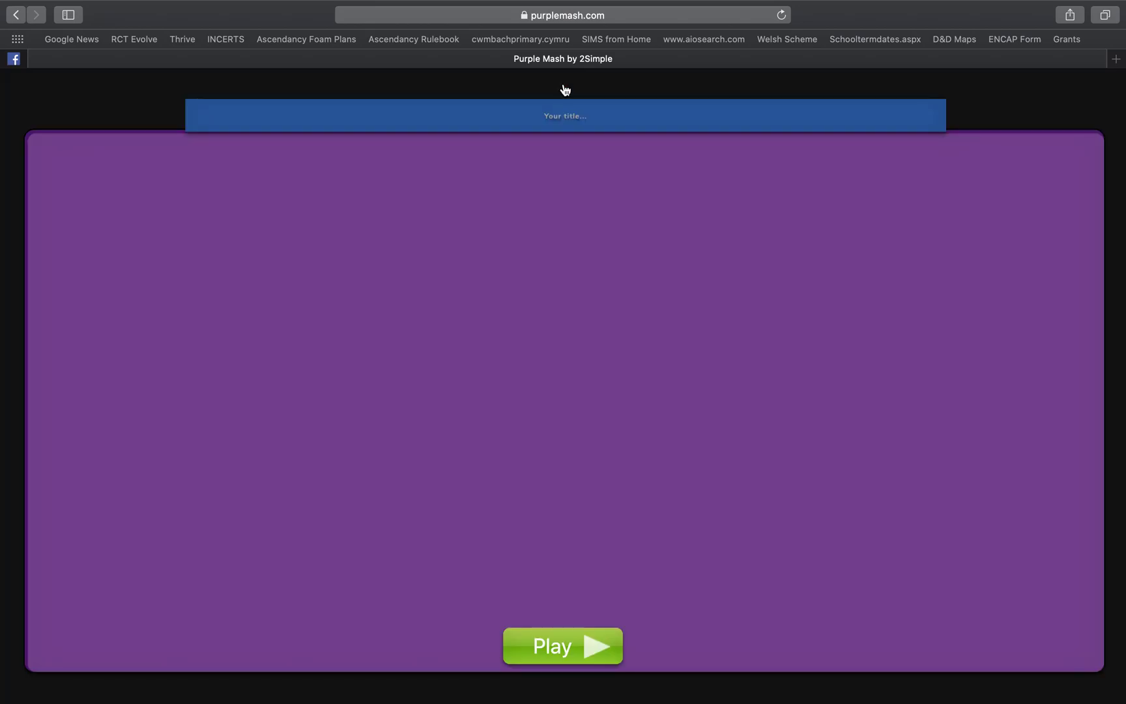
pyautogui.click(545, 659)
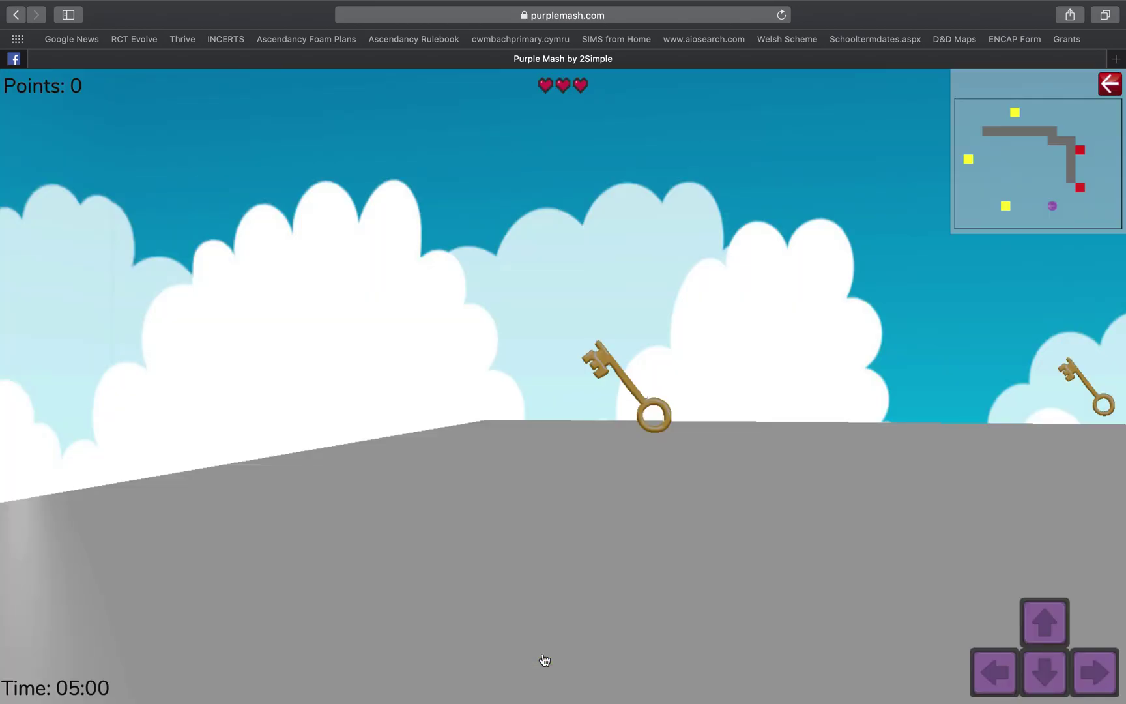
pyautogui.press('Right')
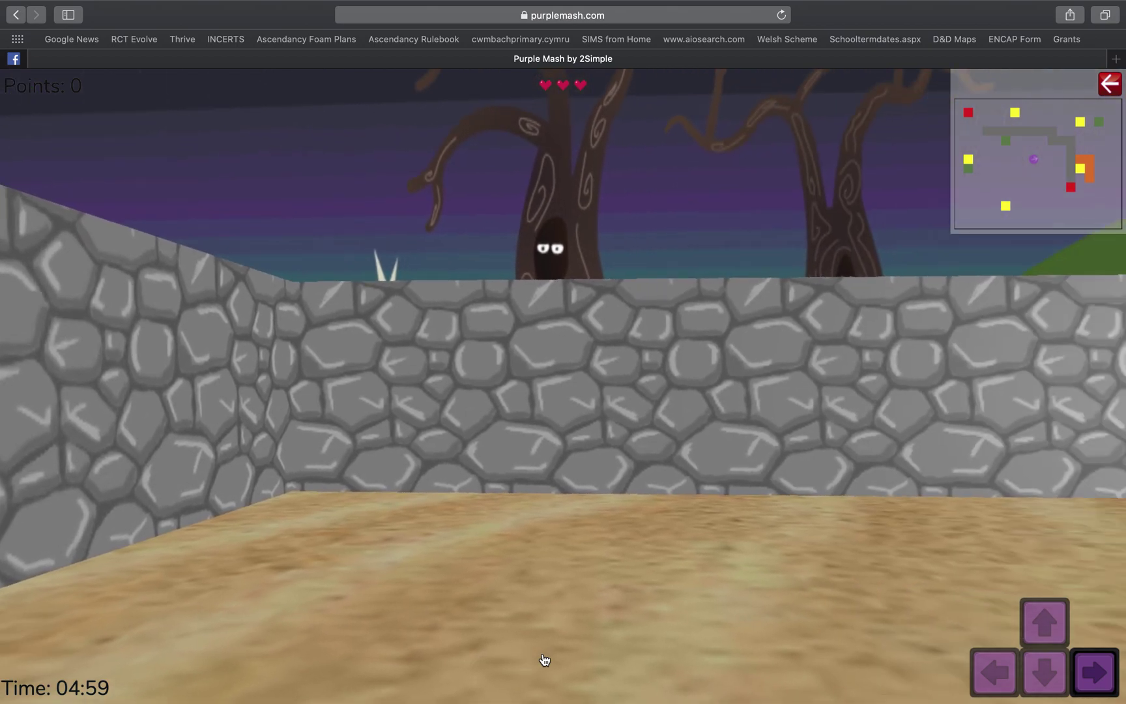
pyautogui.press('Up')
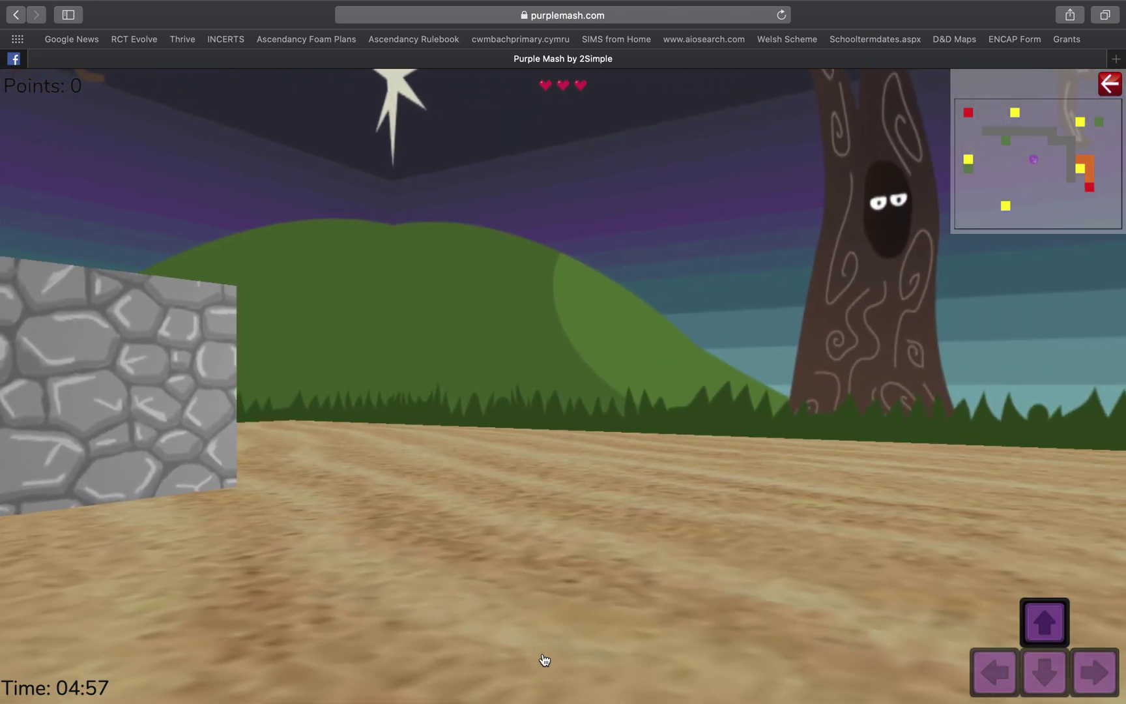
pyautogui.press('Left')
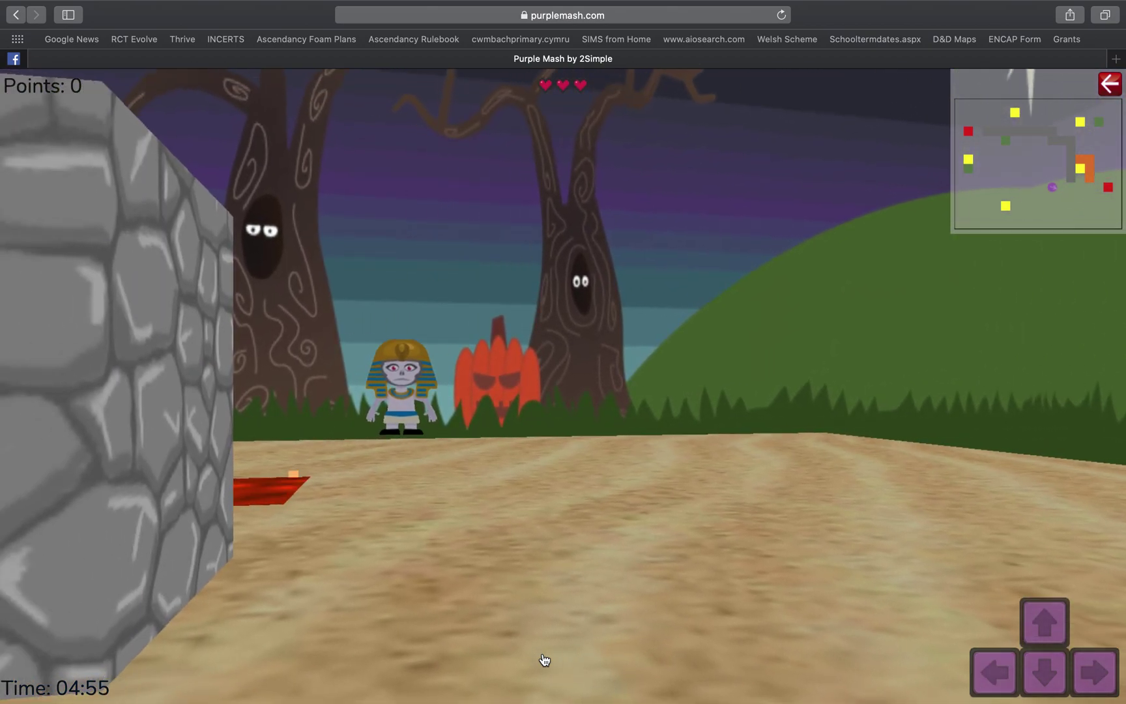
pyautogui.press('Left')
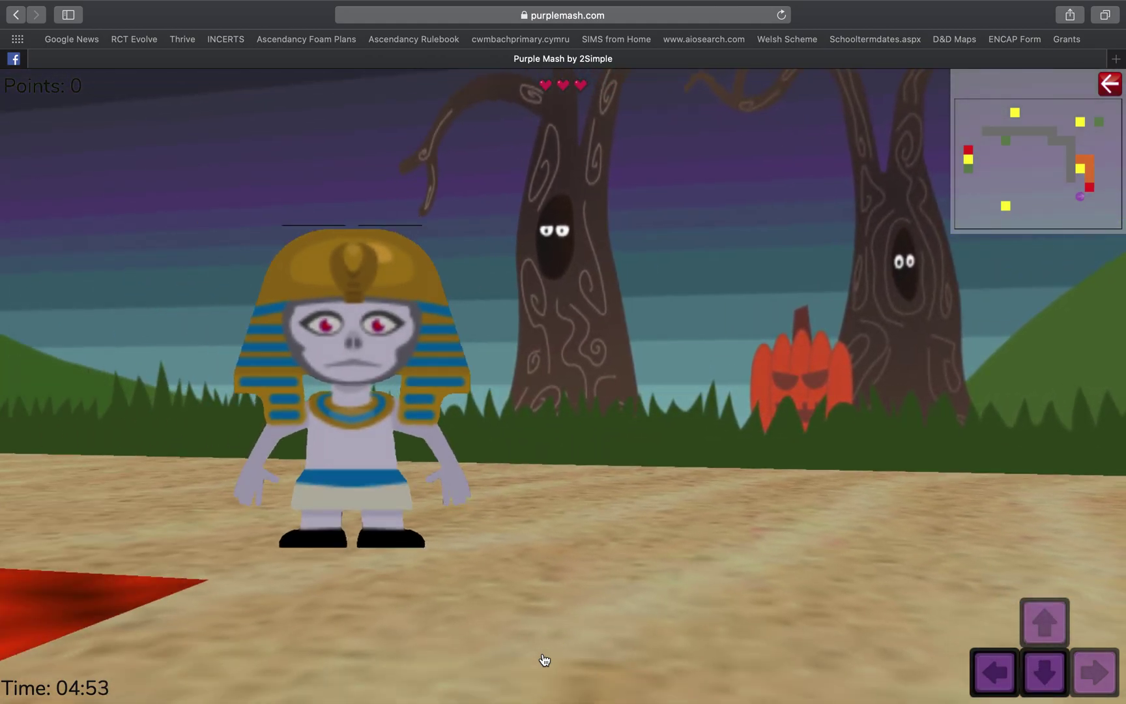
pyautogui.press('Right')
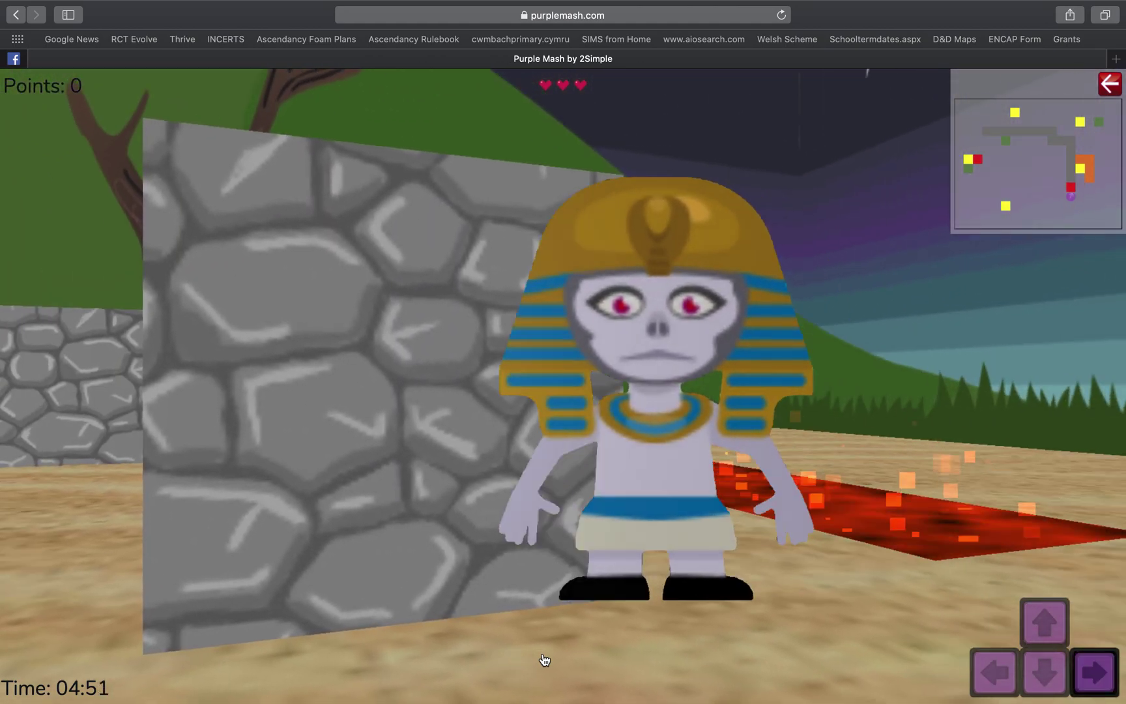
pyautogui.press('Left')
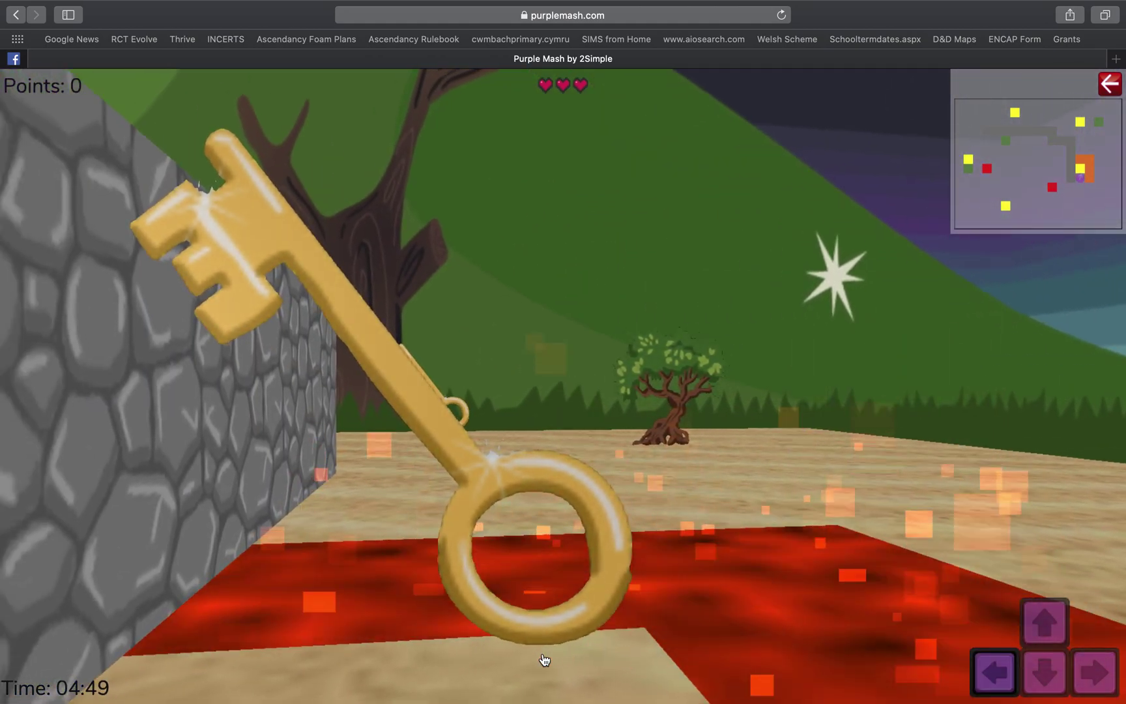
pyautogui.press('Left')
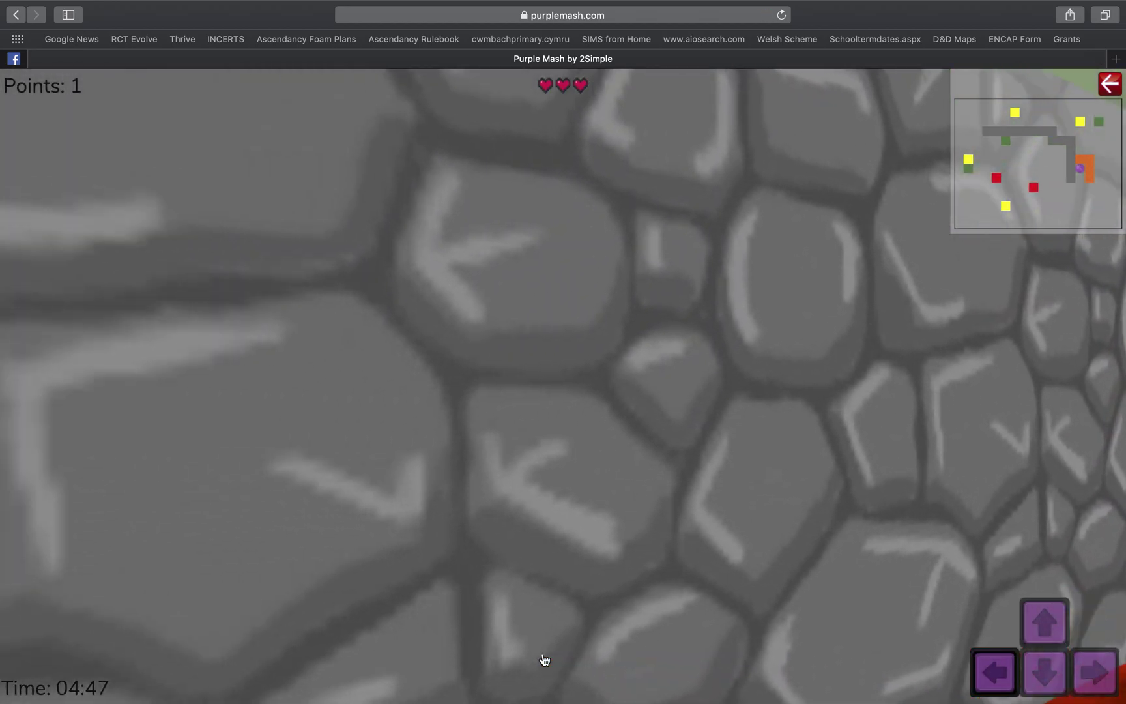
# - Cross the fire, collect the two keys on the far side of the stone wall, and exit to the editor
pyautogui.press('Up')
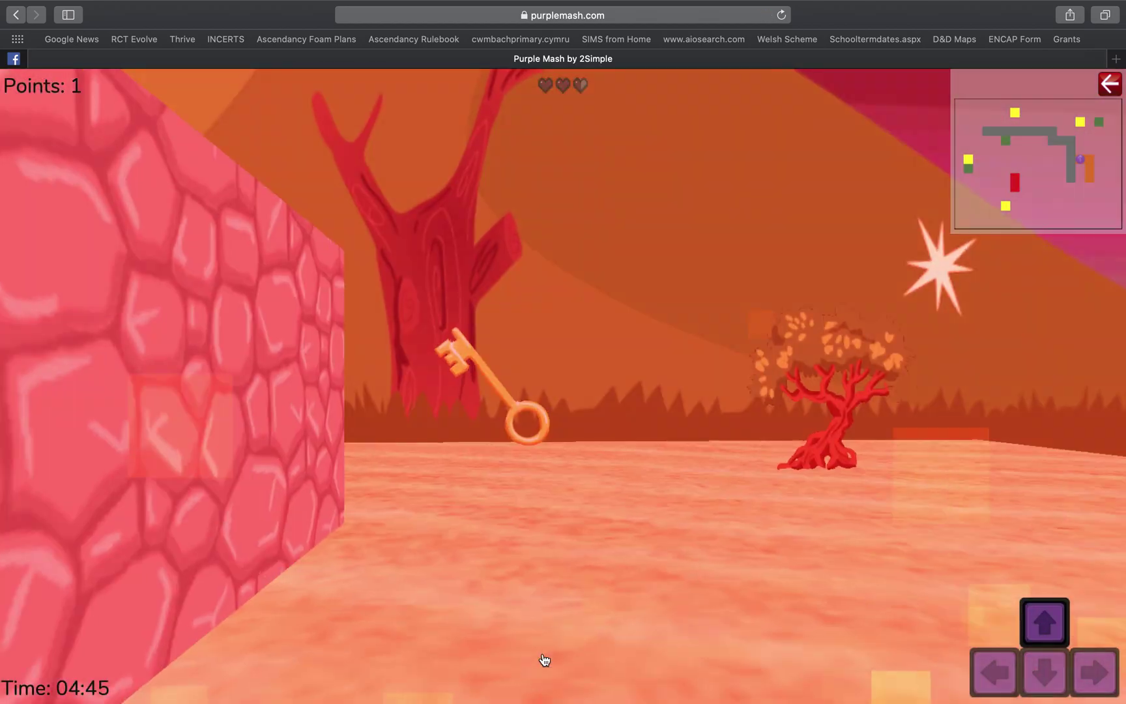
pyautogui.press('Right')
pyautogui.press('Left')
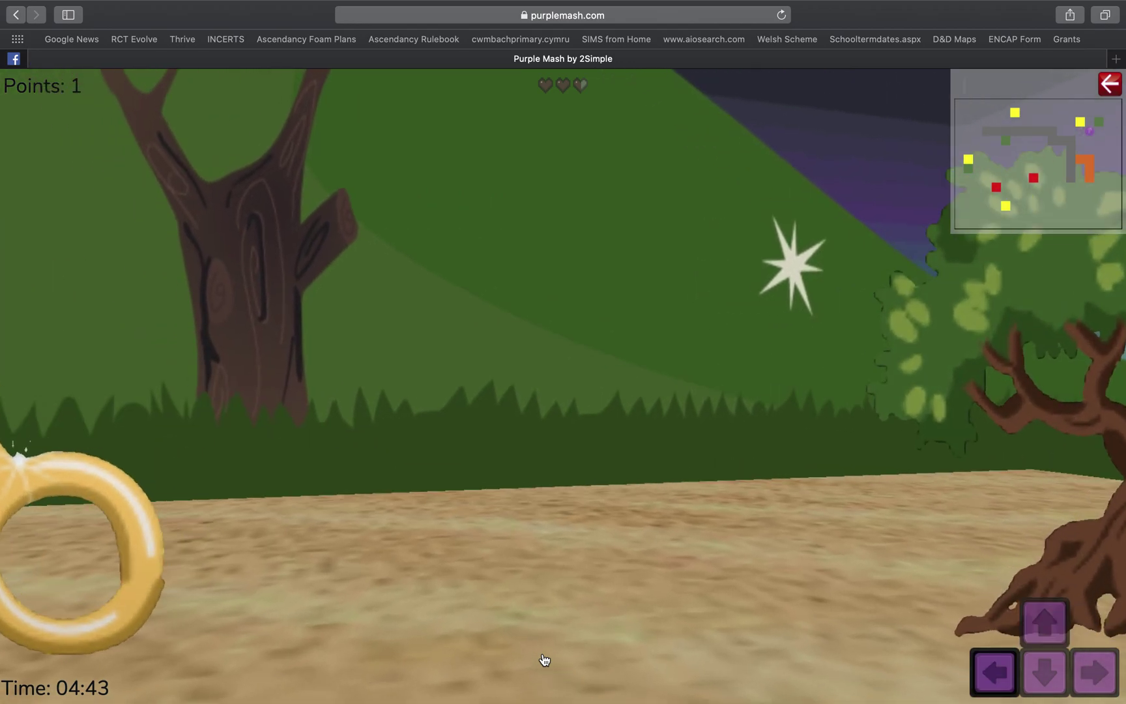
pyautogui.press('Up')
pyautogui.press('Left')
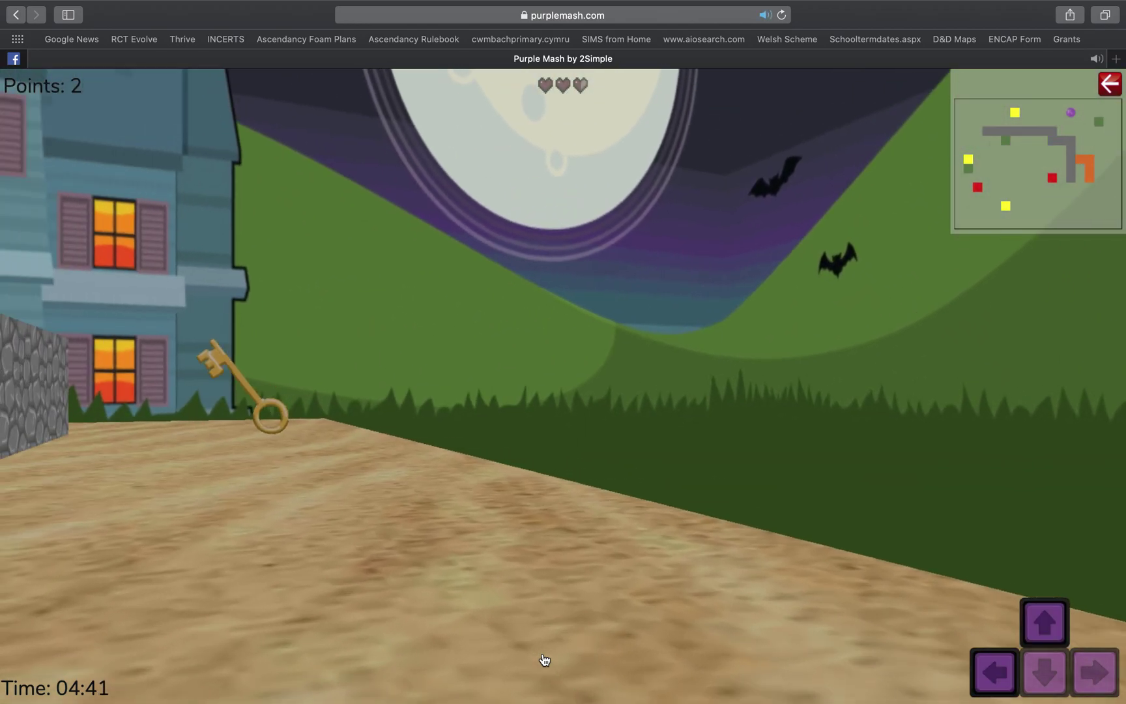
pyautogui.press('Right')
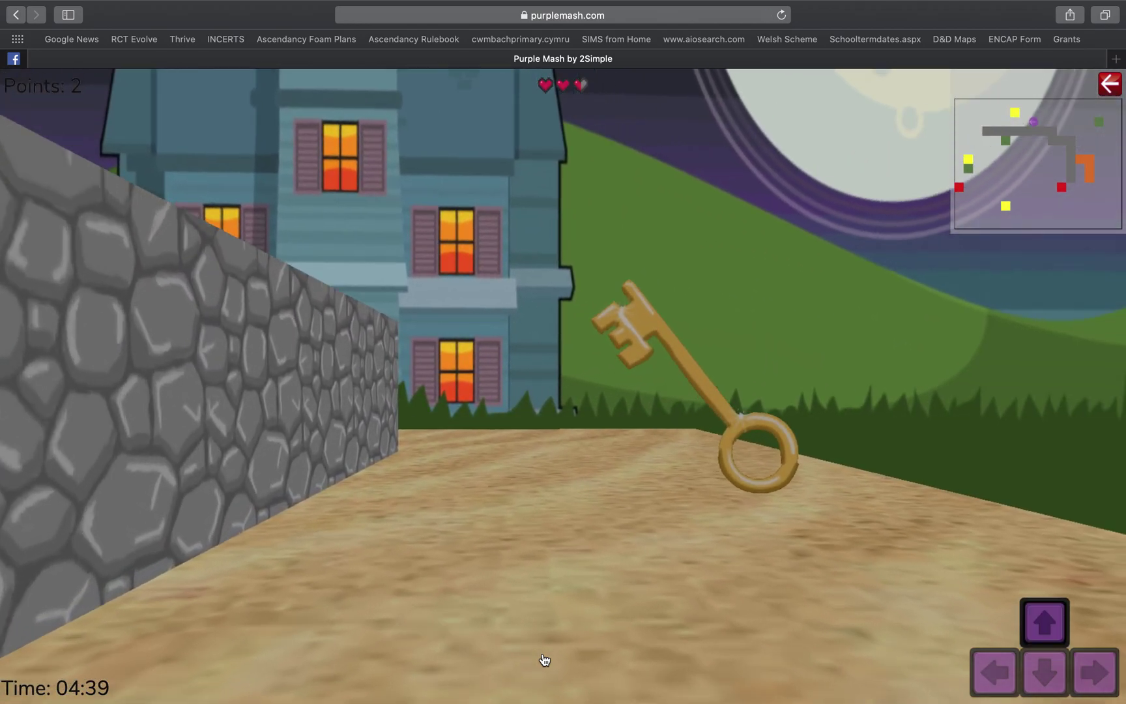
pyautogui.press('Left')
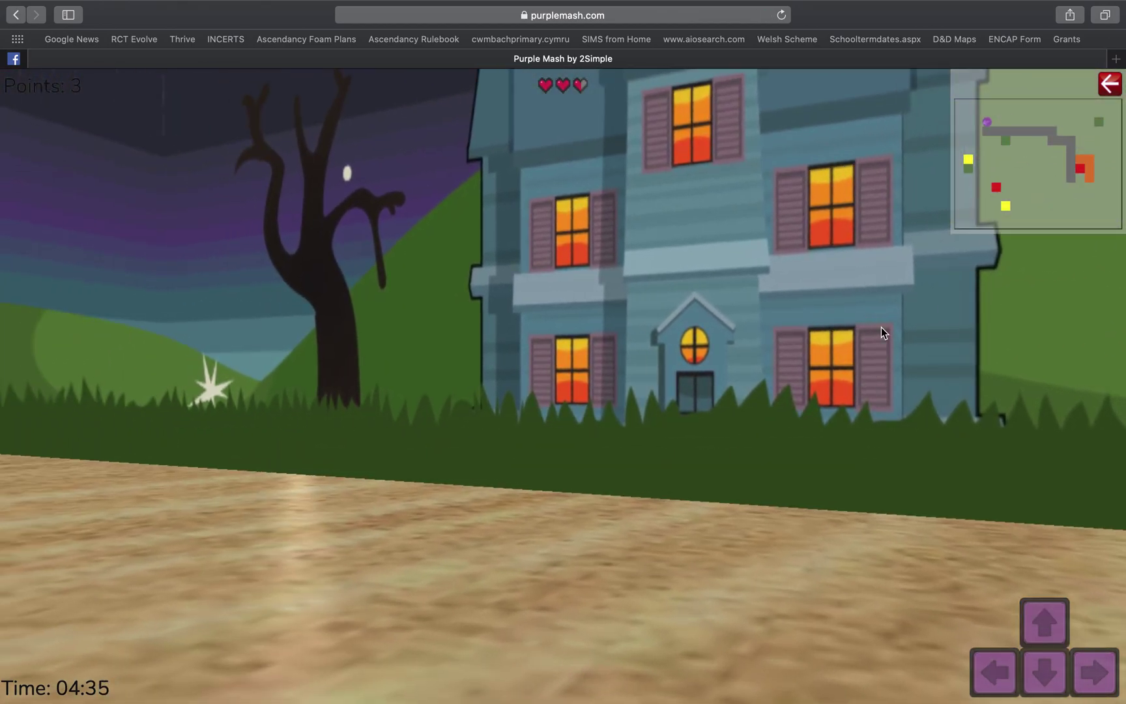
pyautogui.click(1111, 84)
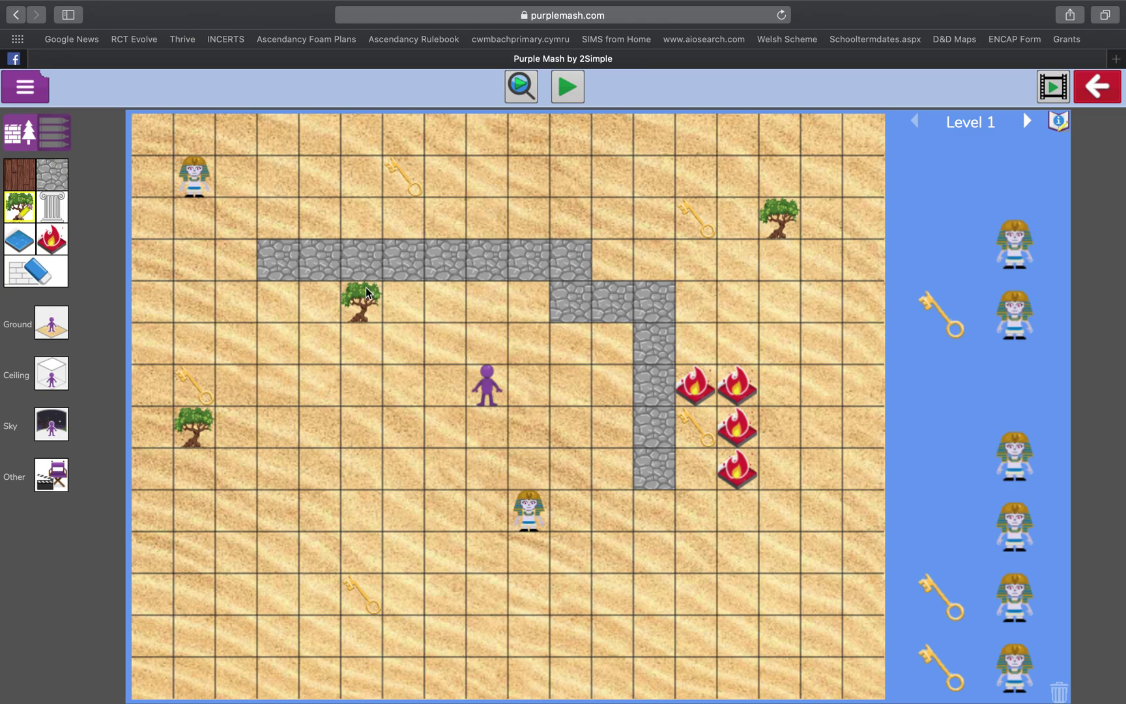
# - Set the level's sky background to Ancient Egypt
pyautogui.click(53, 426)
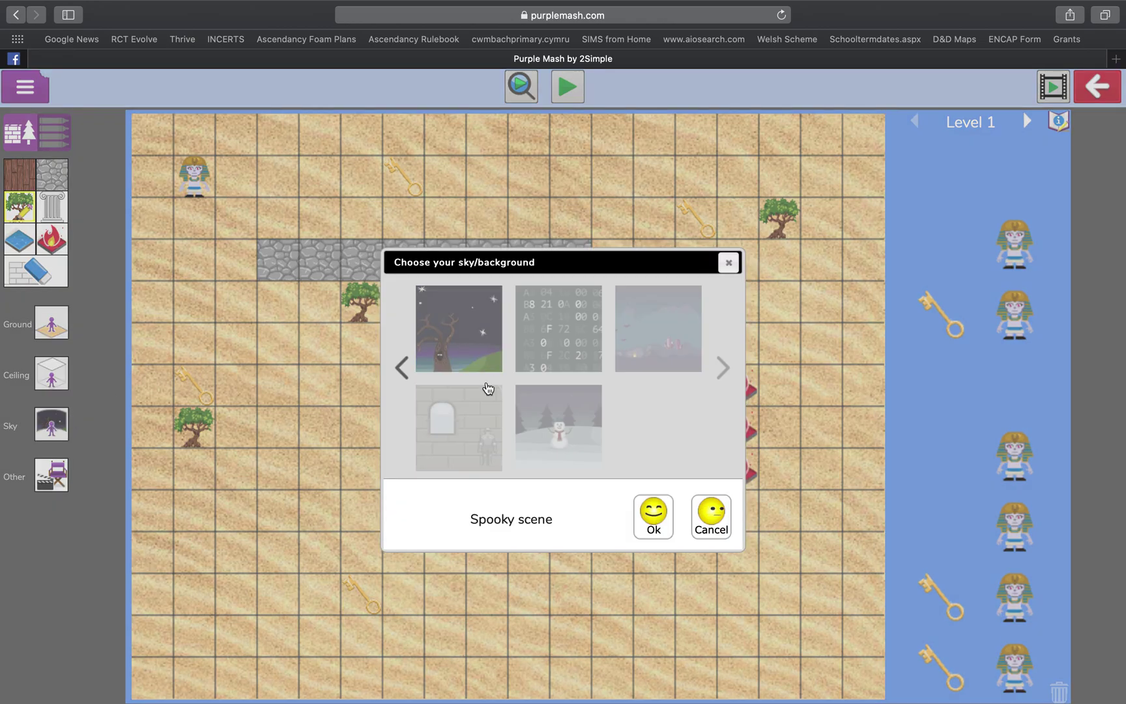
pyautogui.click(401, 369)
pyautogui.click(401, 369)
pyautogui.click(401, 369)
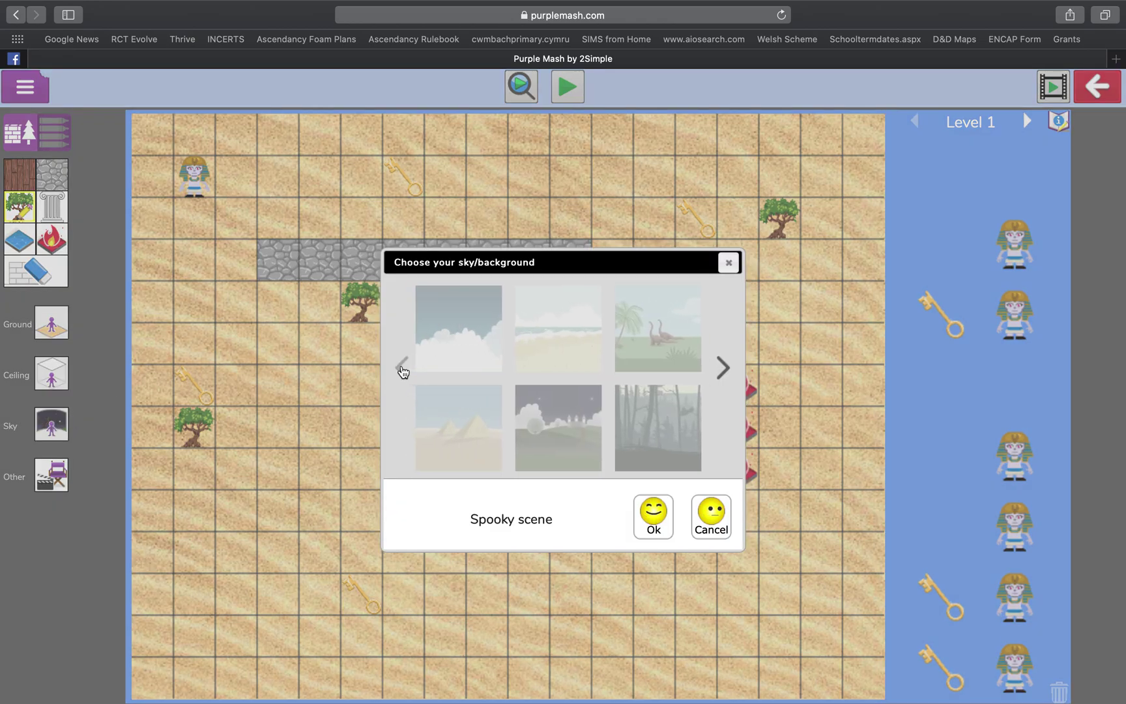
pyautogui.click(438, 424)
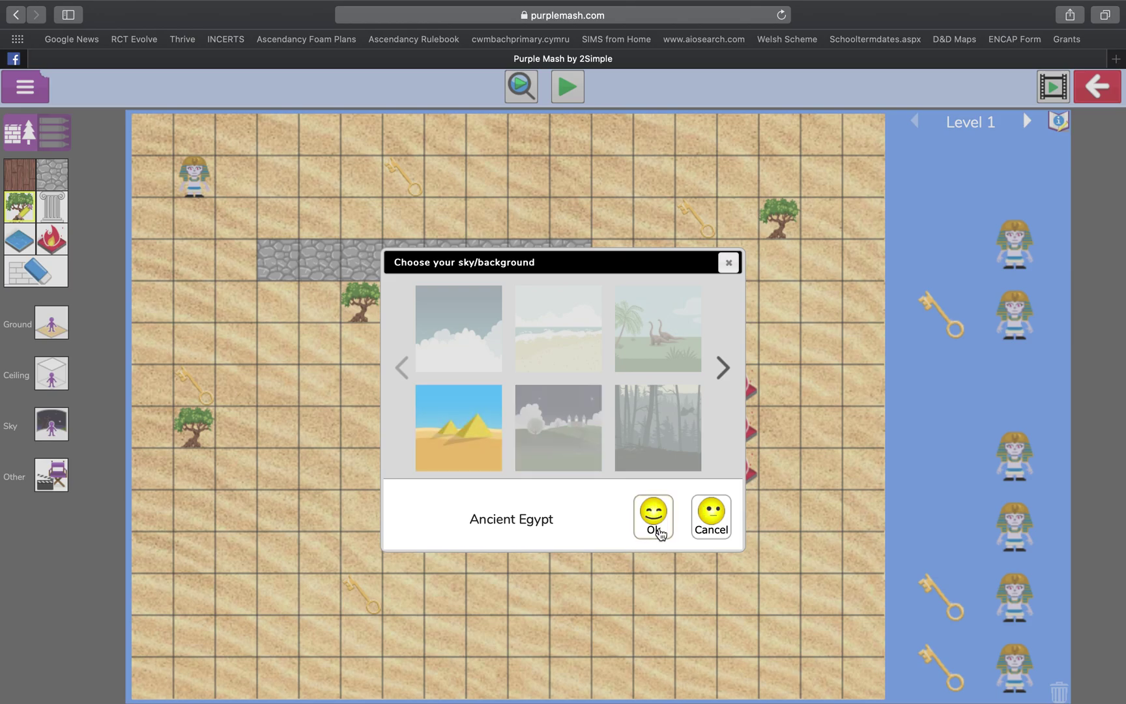
pyautogui.click(656, 530)
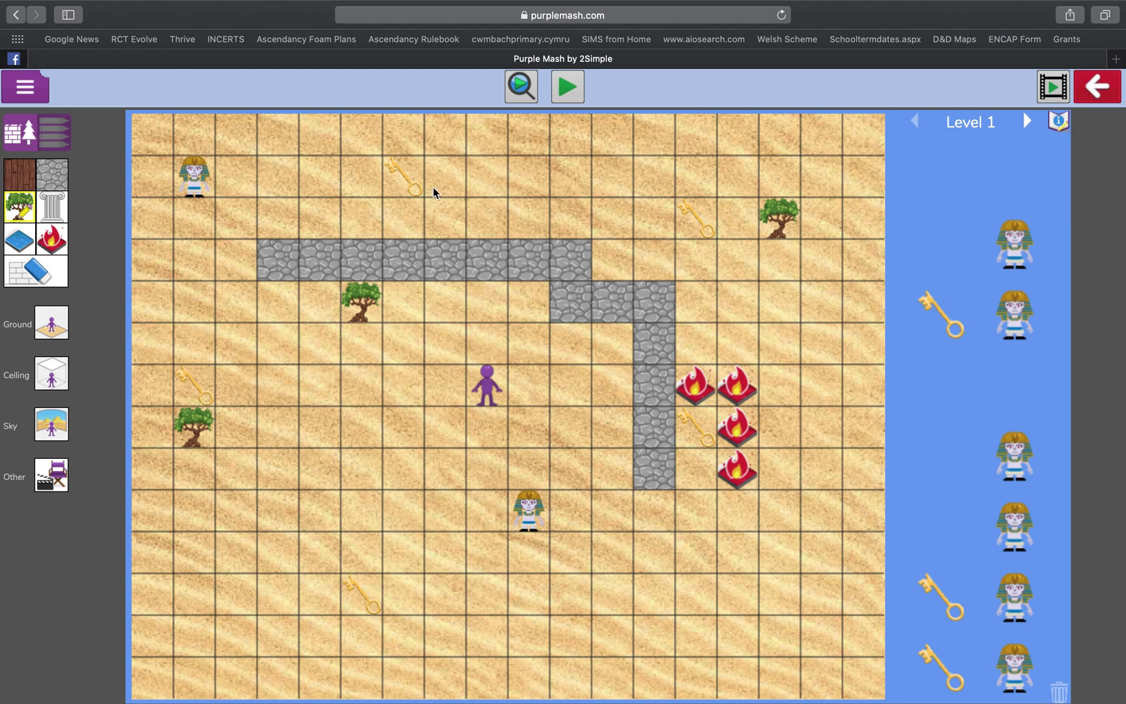
# - In Level 2, lay out a row of six trees, five more down from its left end, and a separate row of three pillars
pyautogui.click(1027, 122)
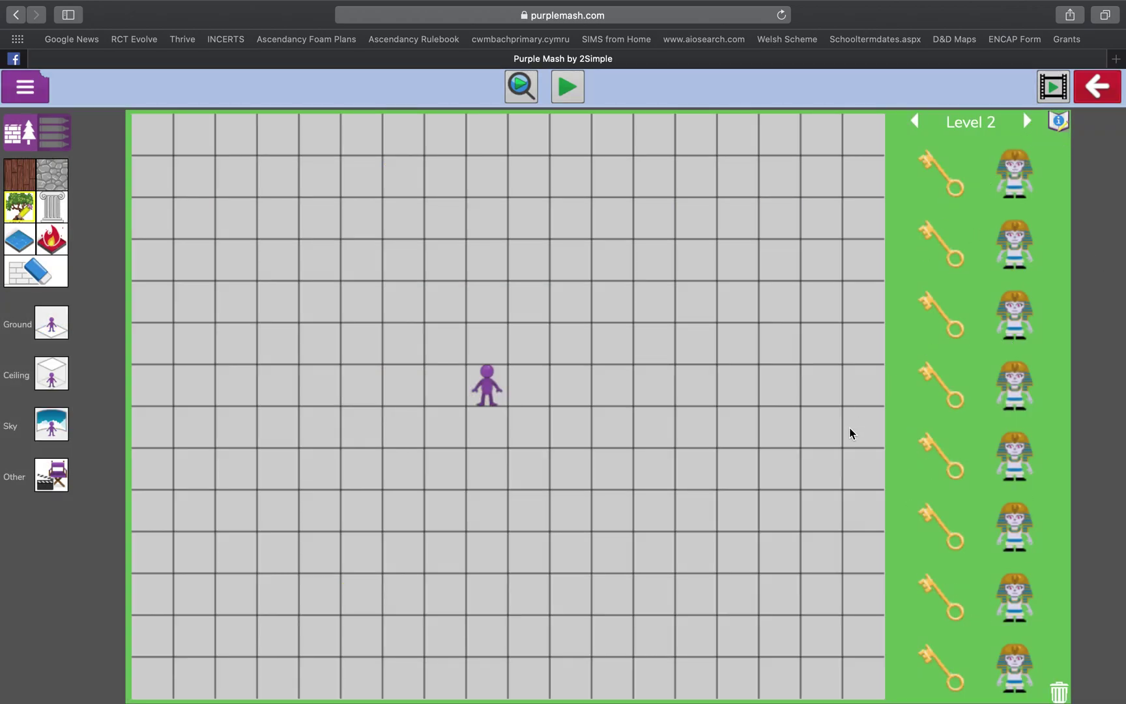
pyautogui.moveTo(278, 225); pyautogui.dragTo(473, 230)
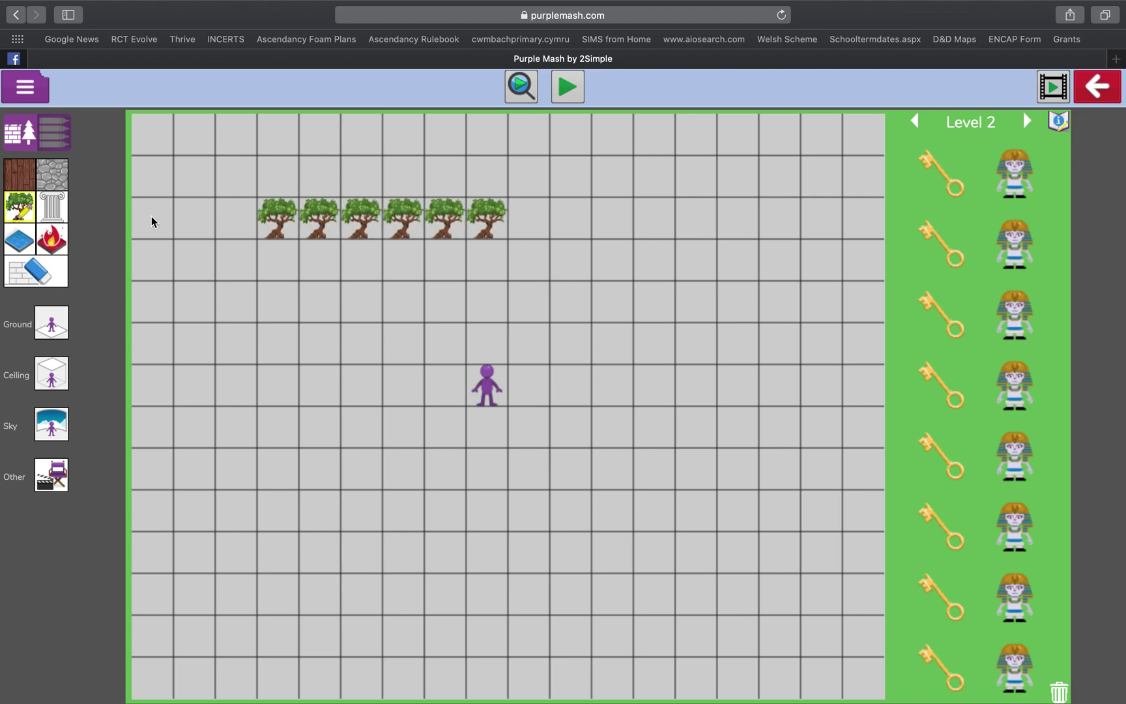
pyautogui.moveTo(279, 284); pyautogui.dragTo(274, 447)
pyautogui.click(53, 207)
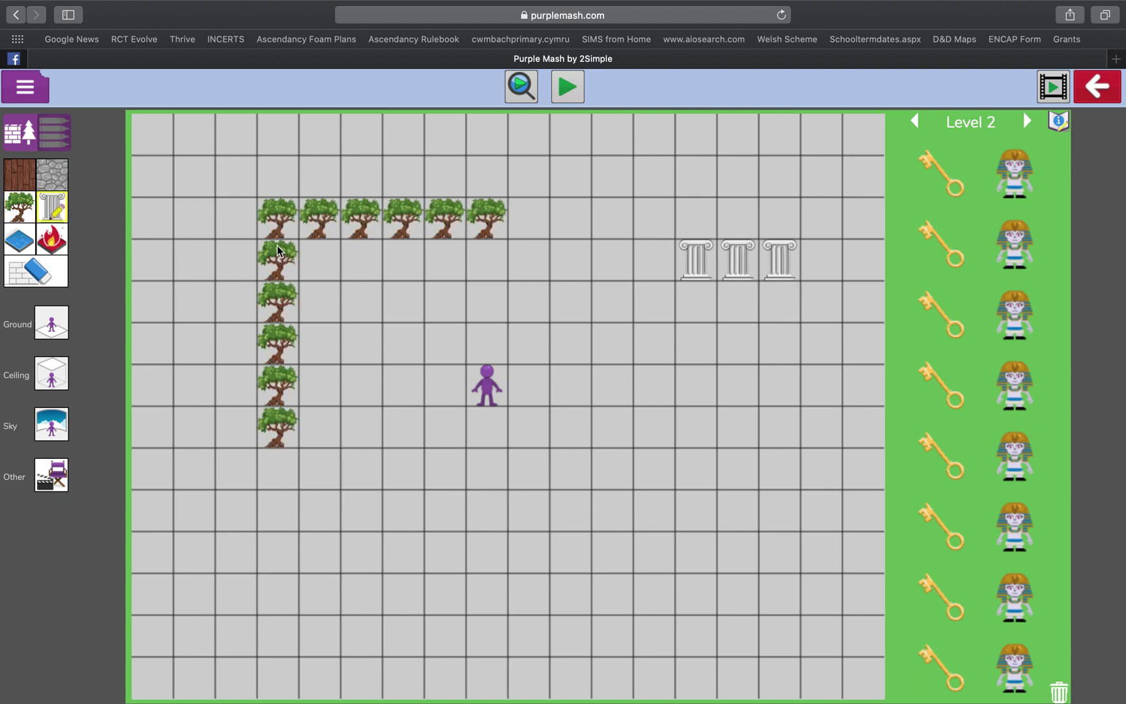
# - Replace the pillar object's image with the grey rock from the game scenery clipart, and lay a stepped trail of rocks below the existing row
pyautogui.click(55, 215)
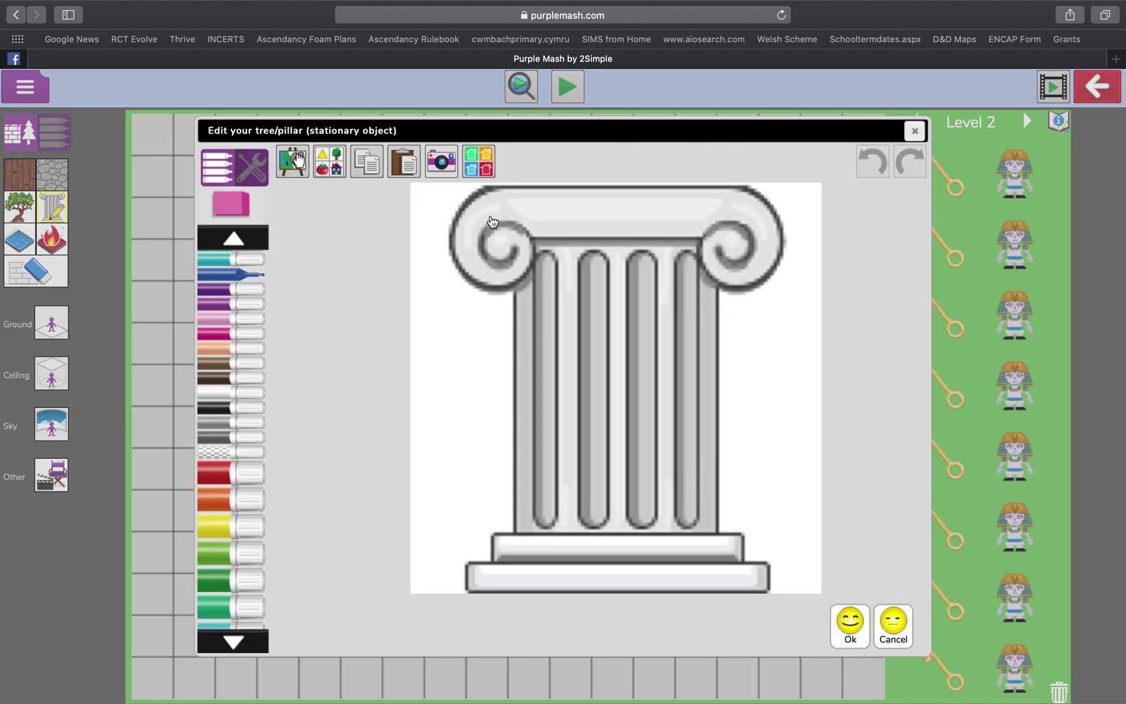
pyautogui.click(331, 171)
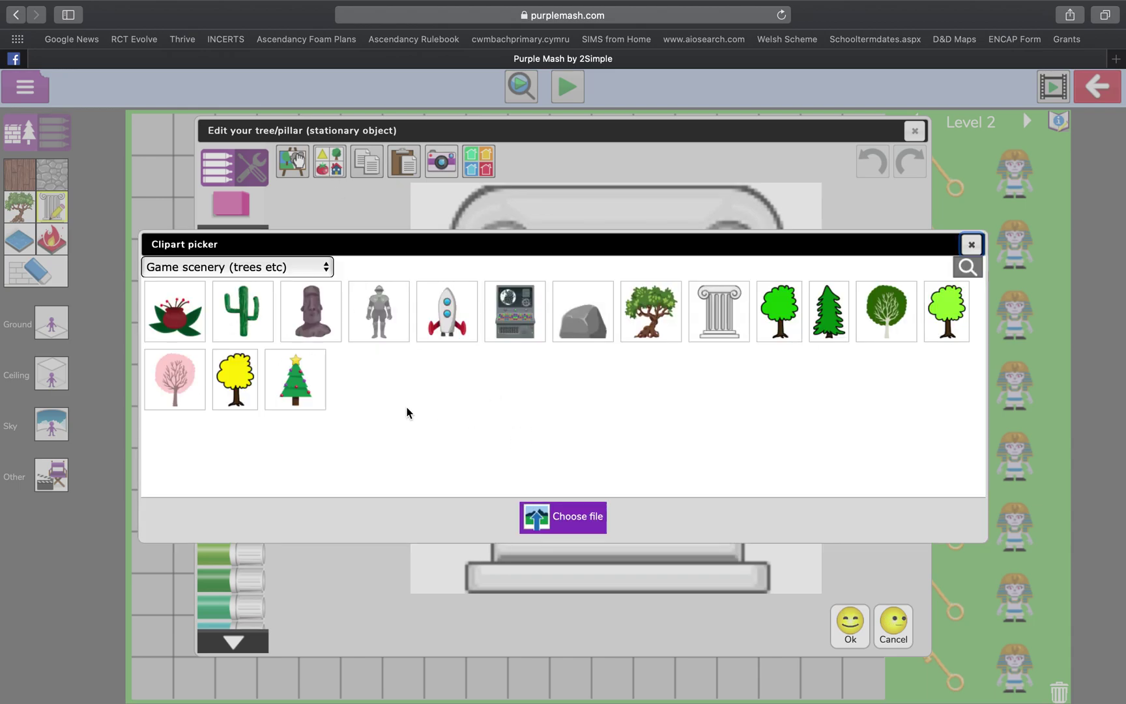
pyautogui.click(583, 315)
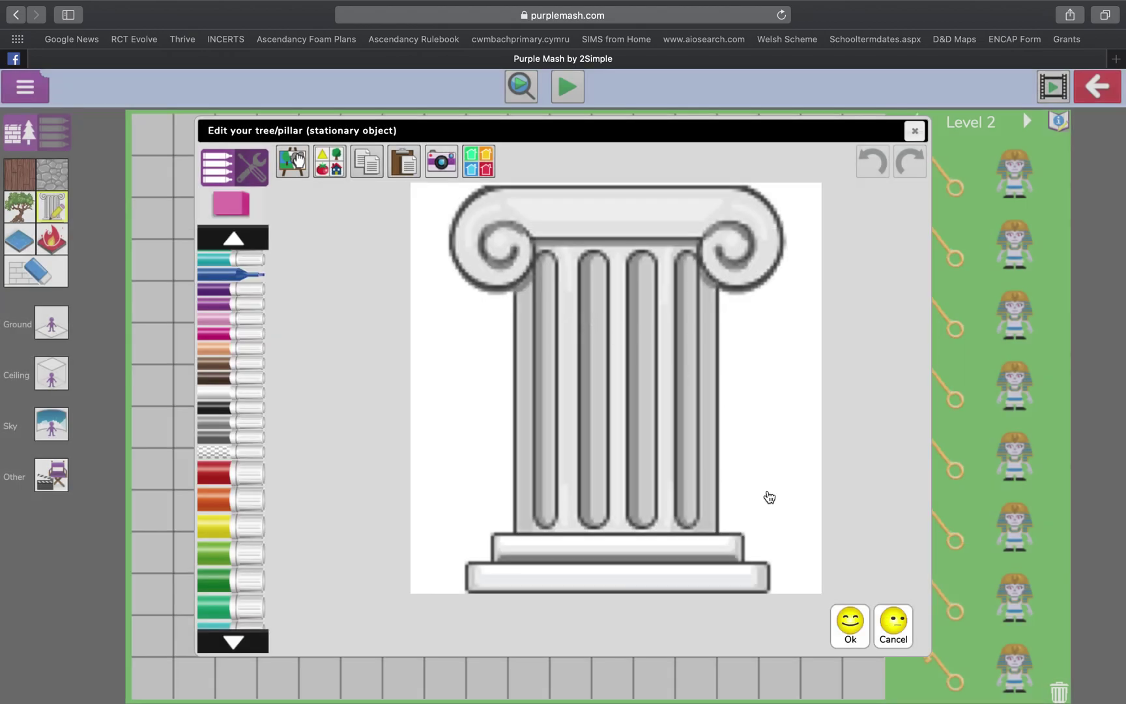
pyautogui.click(848, 622)
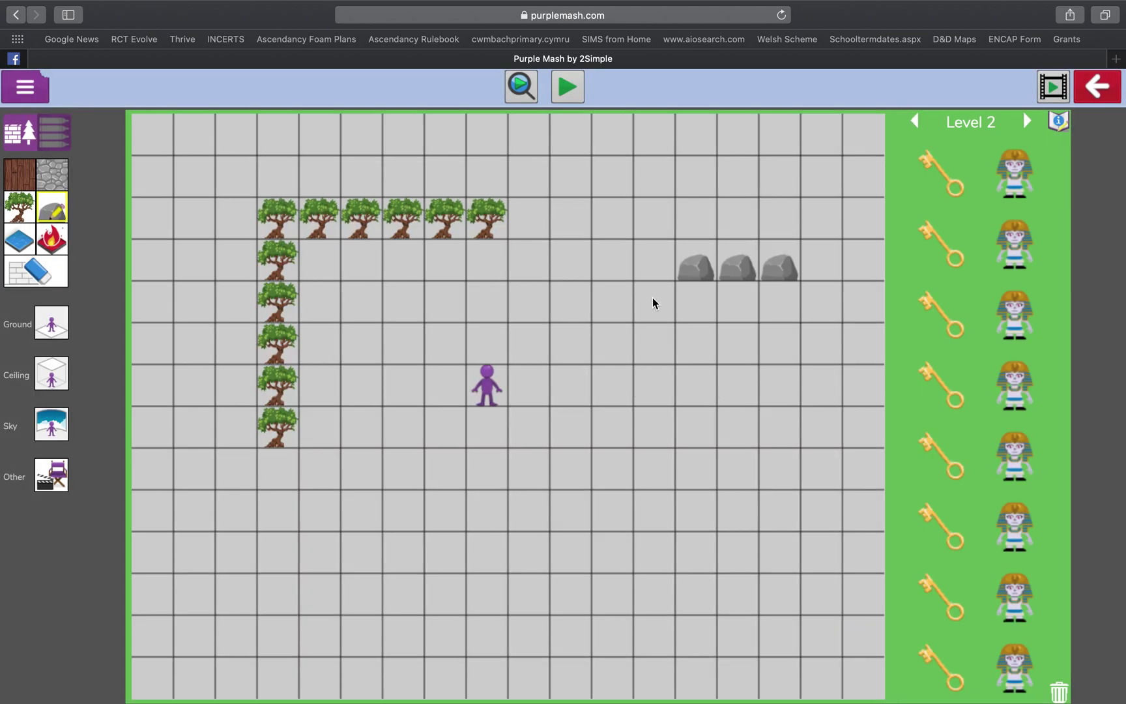
pyautogui.moveTo(691, 270)
pyautogui.mouseDown()
pyautogui.moveTo(671, 432)
pyautogui.moveTo(603, 470)
pyautogui.mouseUp()
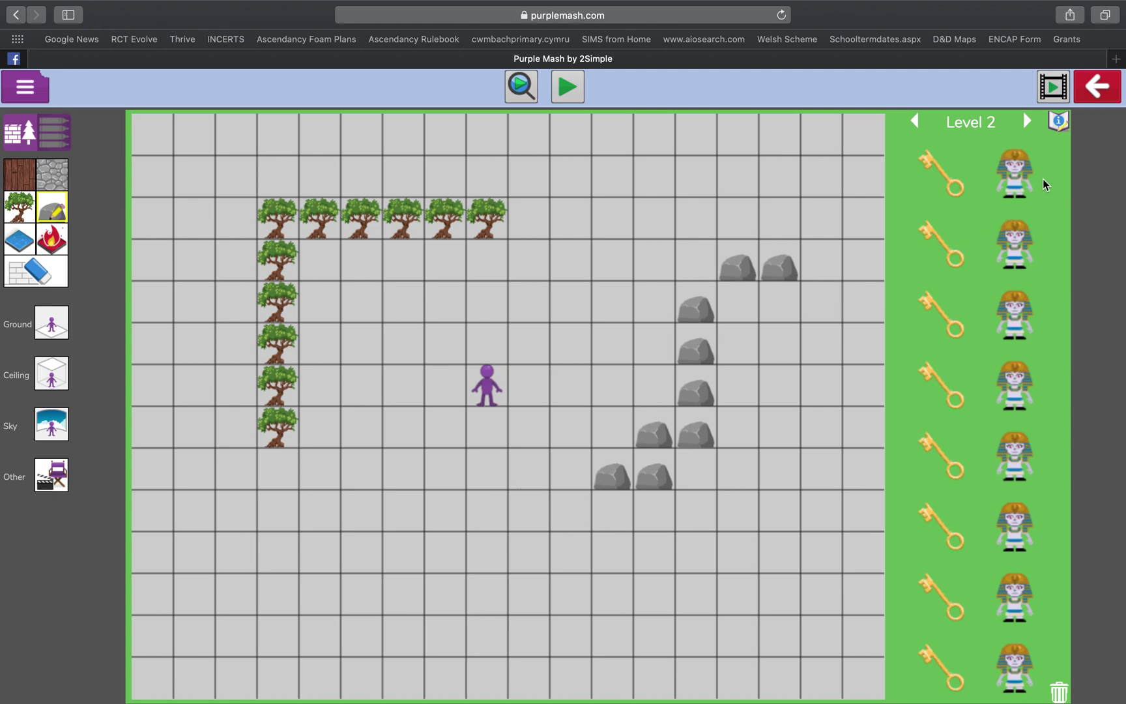
# - Examine the instructions screen's title and text areas, lives, time limit, game over and level completed settings, and leave without saving changes
pyautogui.click(1058, 124)
pyautogui.click(600, 133)
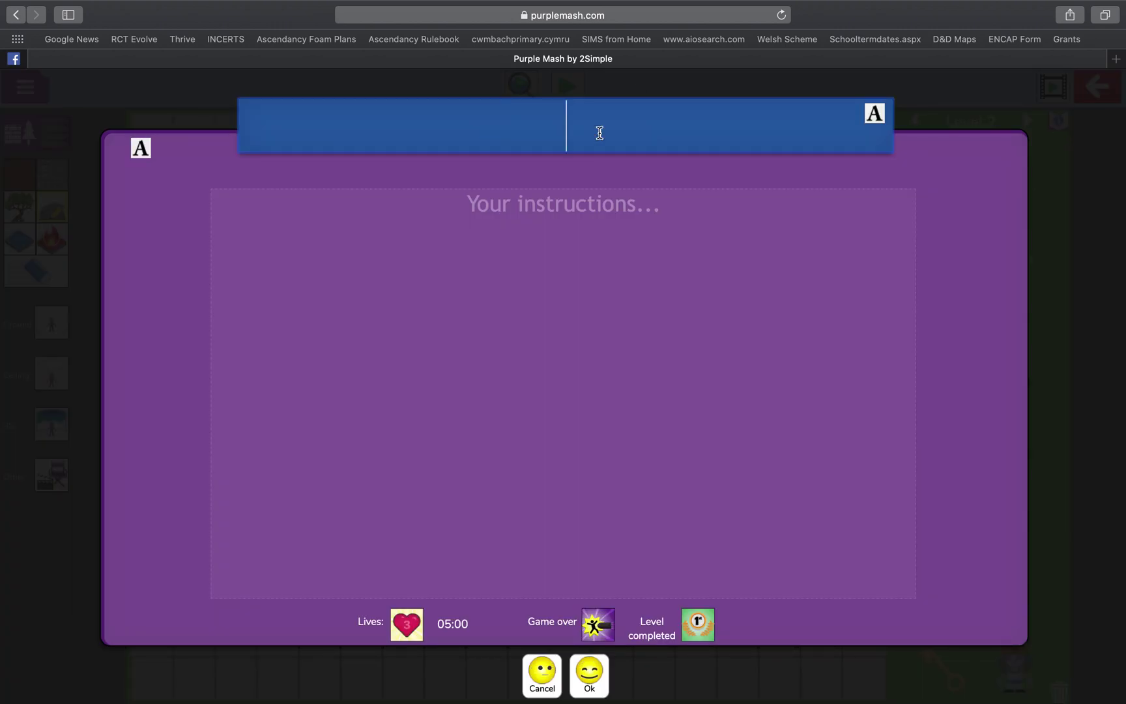
pyautogui.click(591, 244)
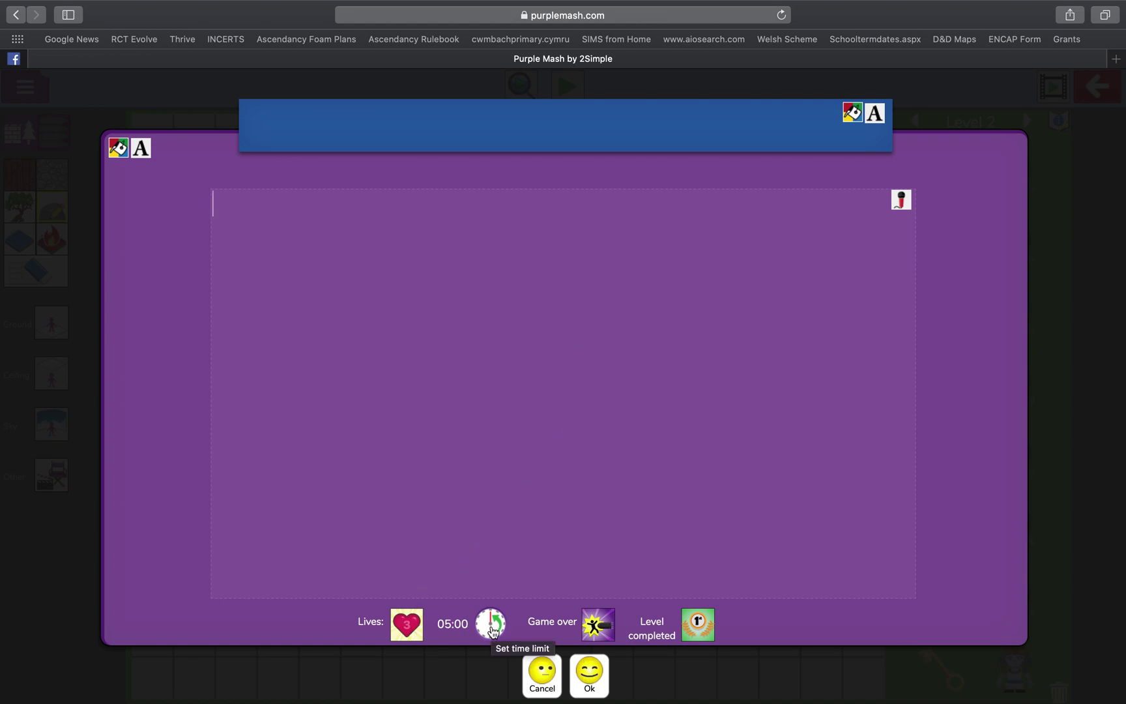
pyautogui.click(544, 677)
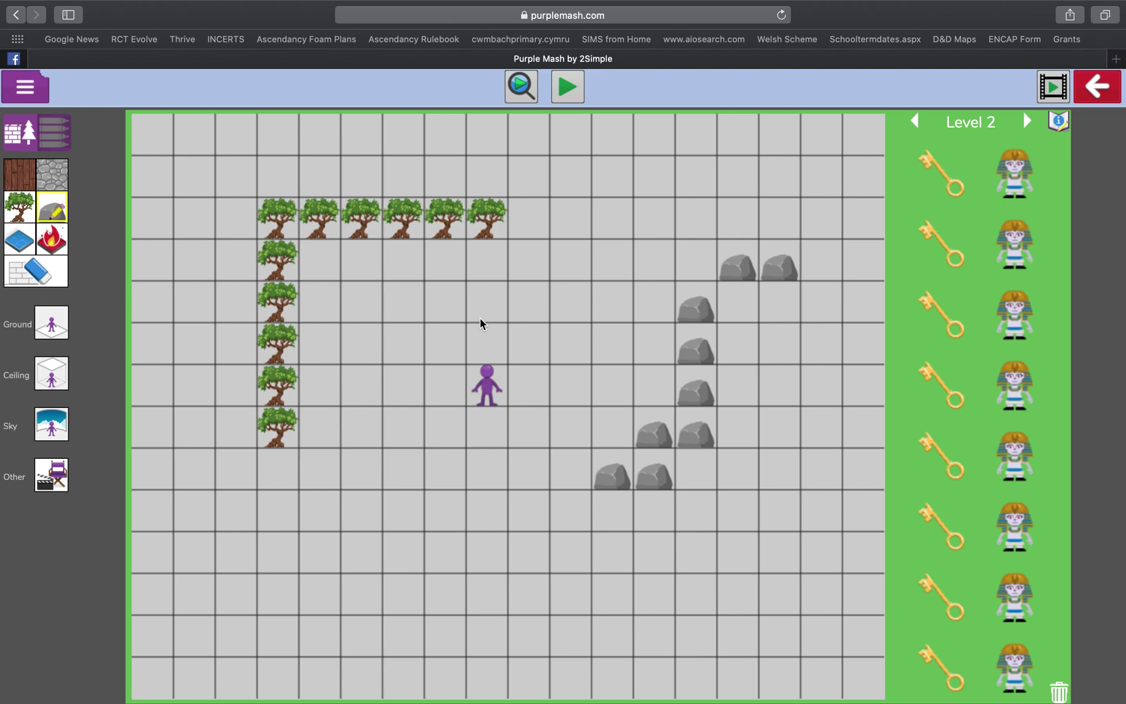
# - View the project's save and share options, dismiss them, and place one rock two squares right of and two above the player figure
pyautogui.click(13, 86)
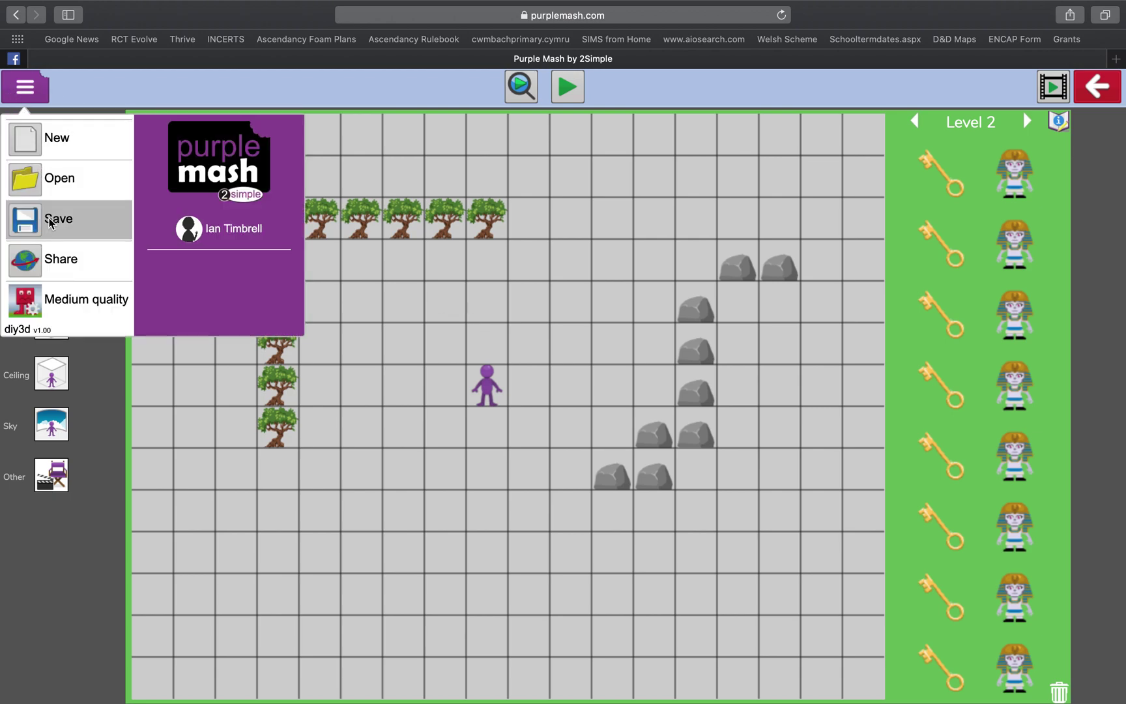
pyautogui.click(574, 312)
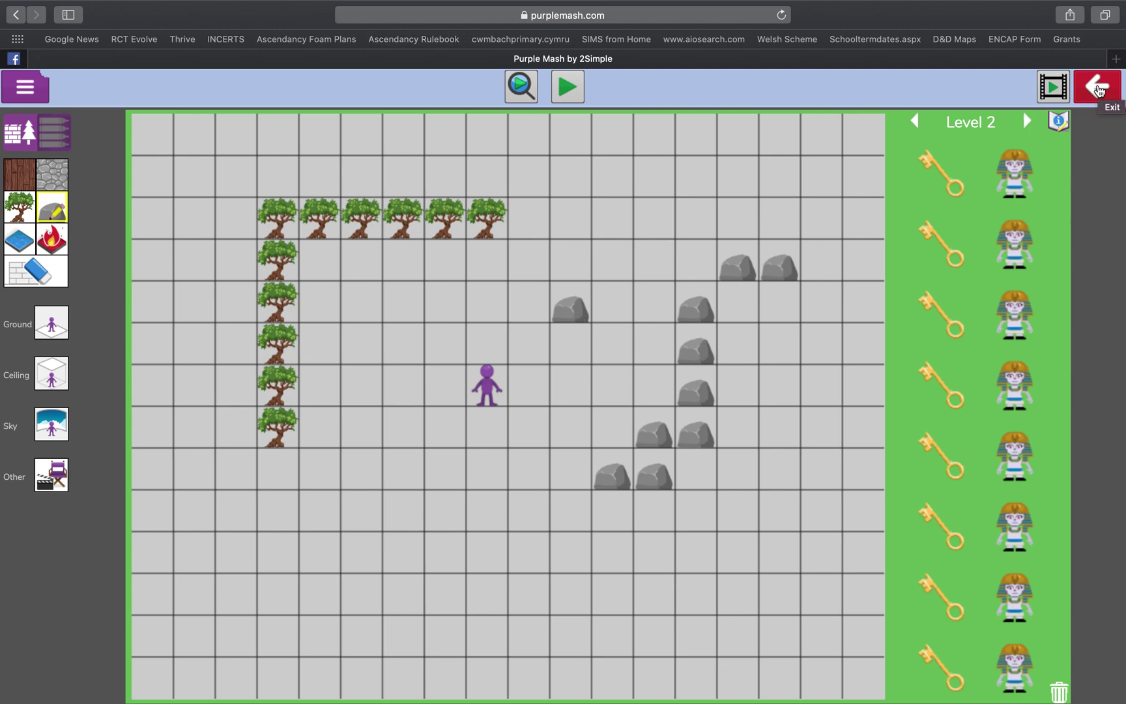
pyautogui.moveTo(991, 2)
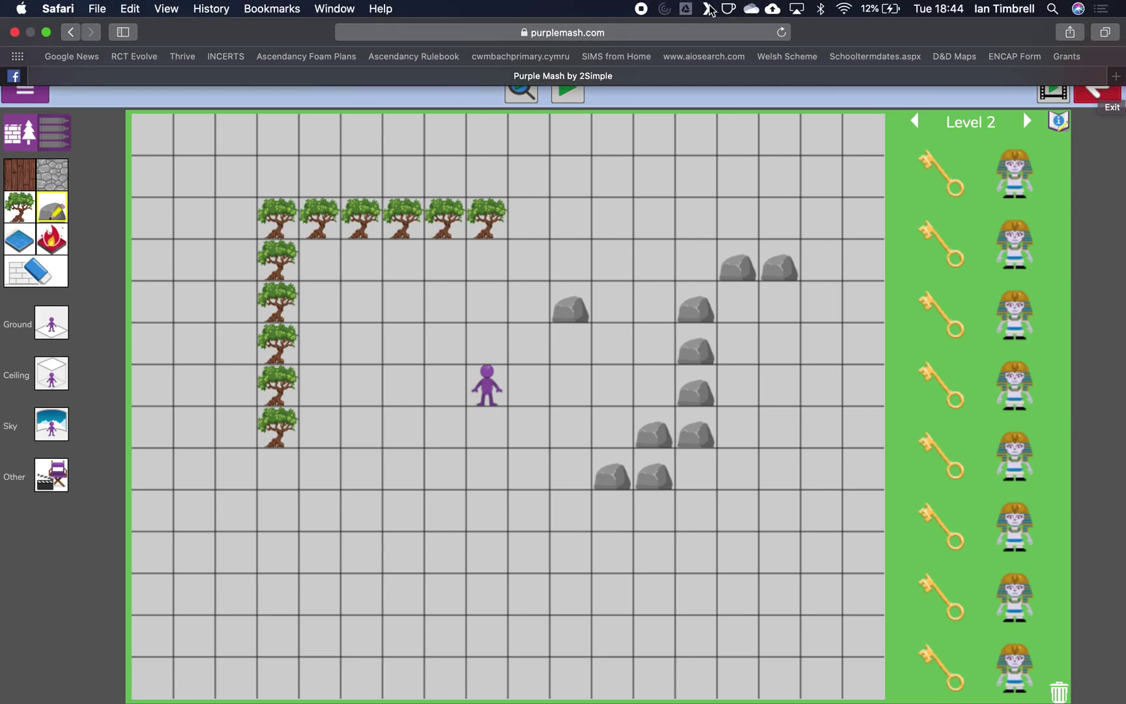